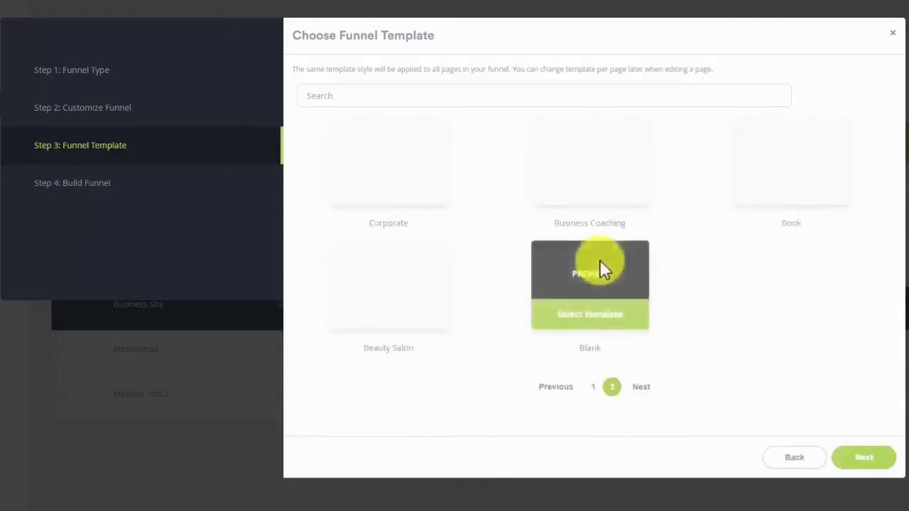
# - Pick the Math Skill Coaching funnel template and create the funnel with the name Math Teachers
pyautogui.click(595, 385)
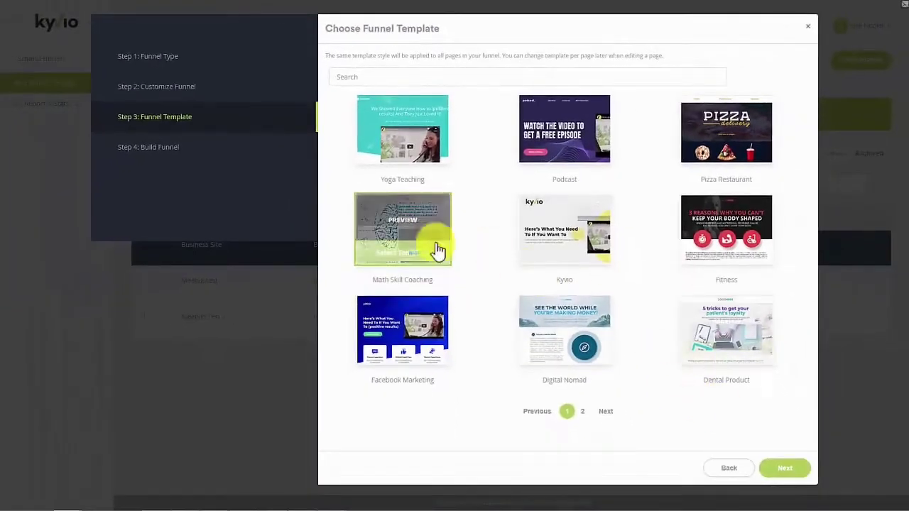
pyautogui.click(784, 468)
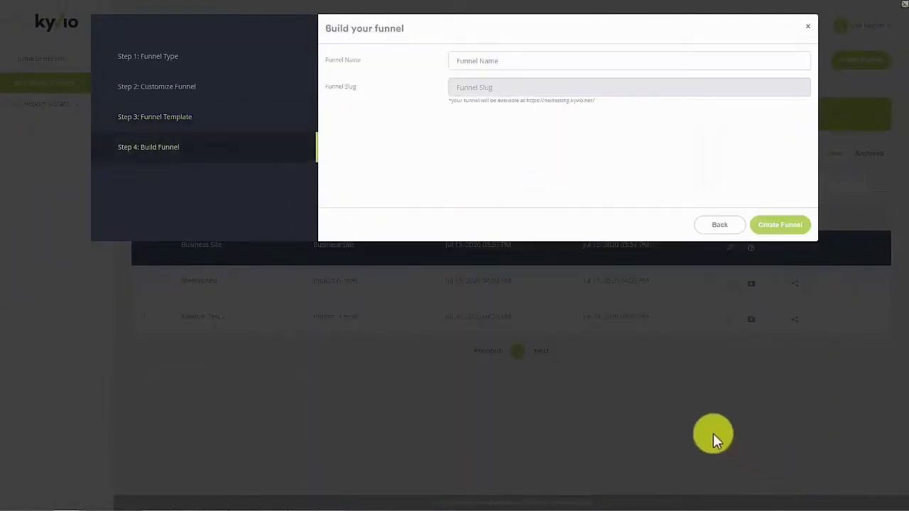
pyautogui.click(473, 61)
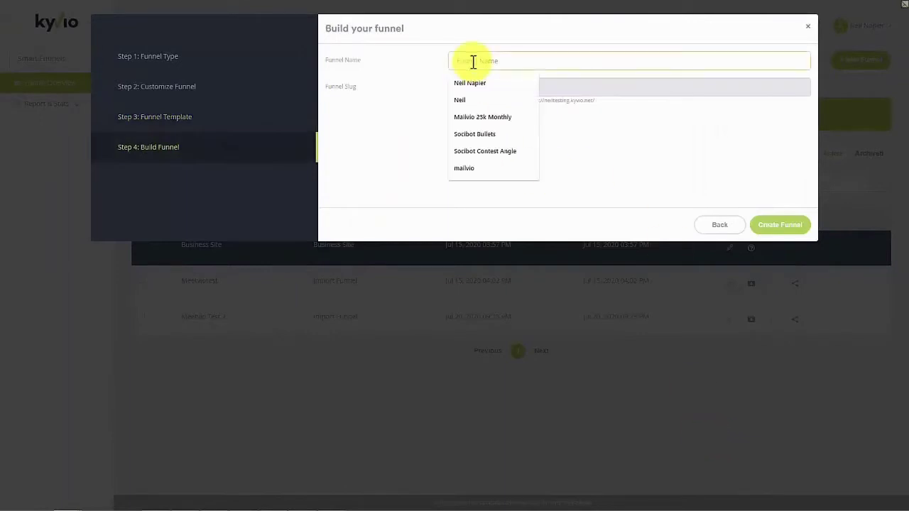
pyautogui.write('Math Teacher')
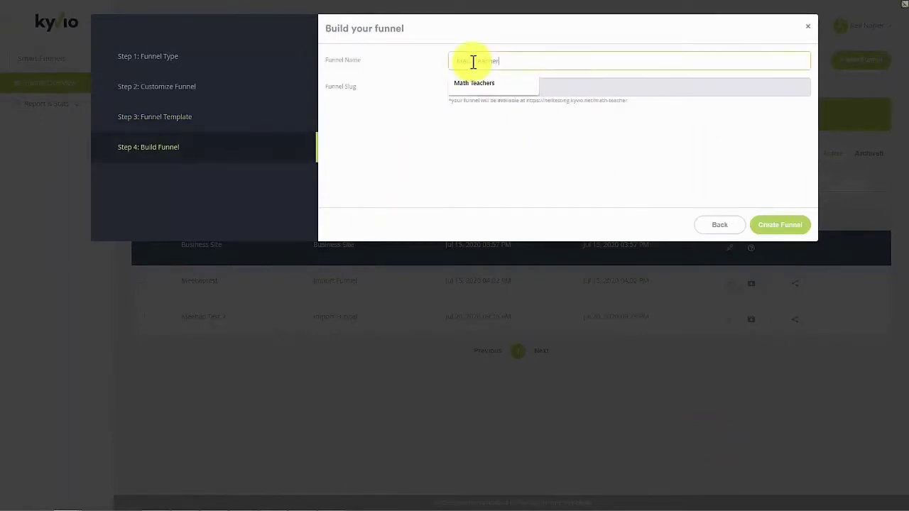
pyautogui.press('Return')
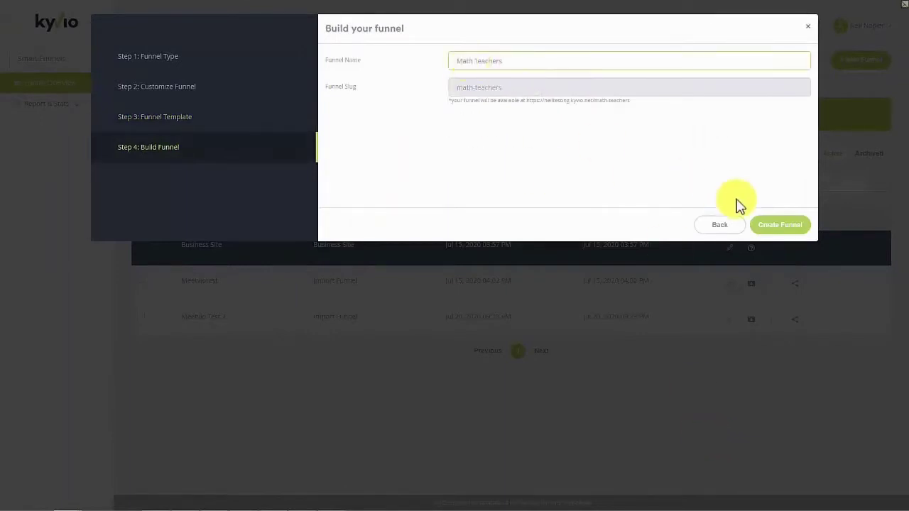
pyautogui.click(779, 224)
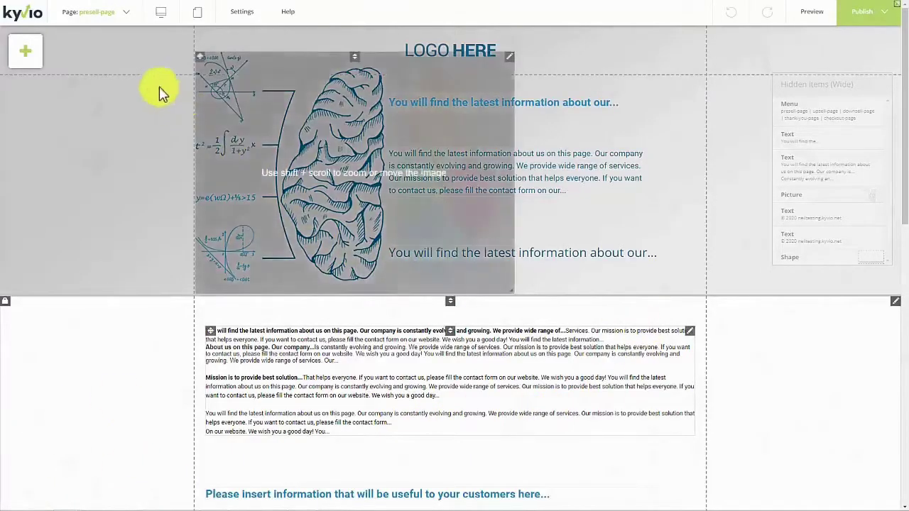
# - Open the funnel's upsell-page in the editor and look through its sections from beginning to end
pyautogui.click(125, 16)
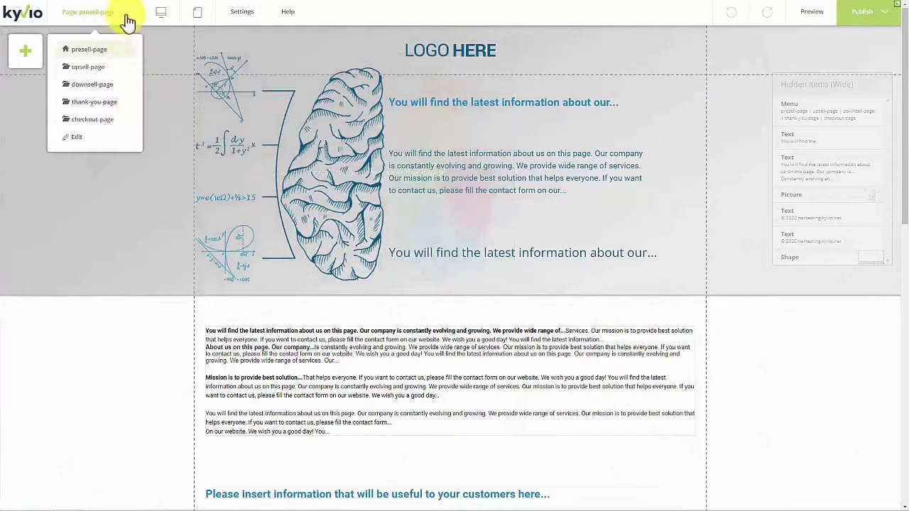
pyautogui.click(104, 70)
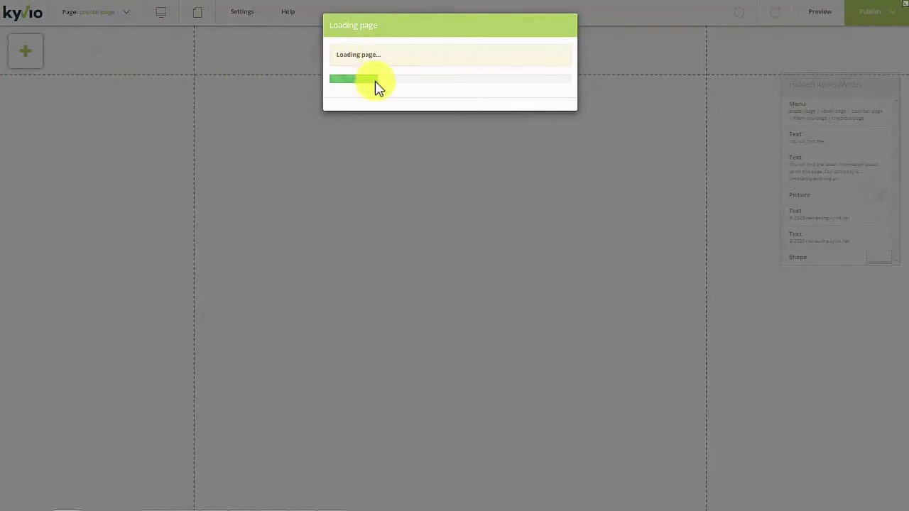
pyautogui.scroll(-15, 338, 347)
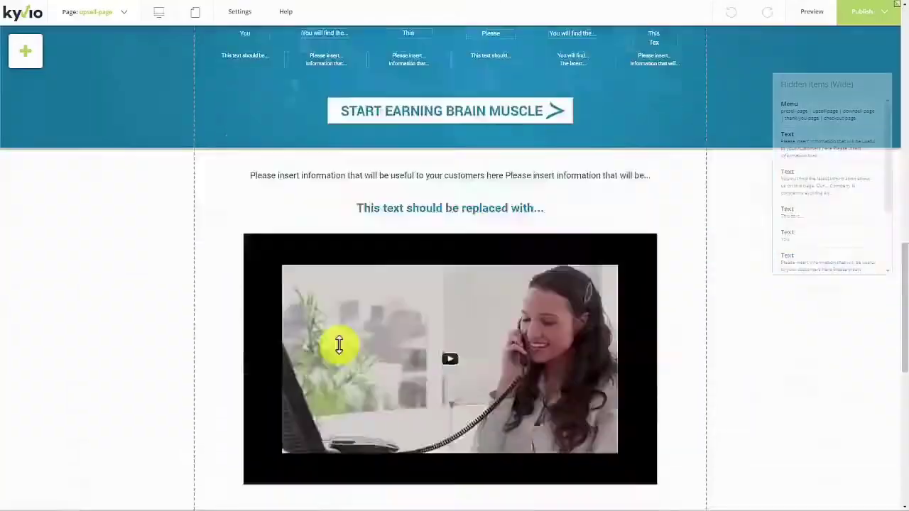
pyautogui.scroll(15, 341, 354)
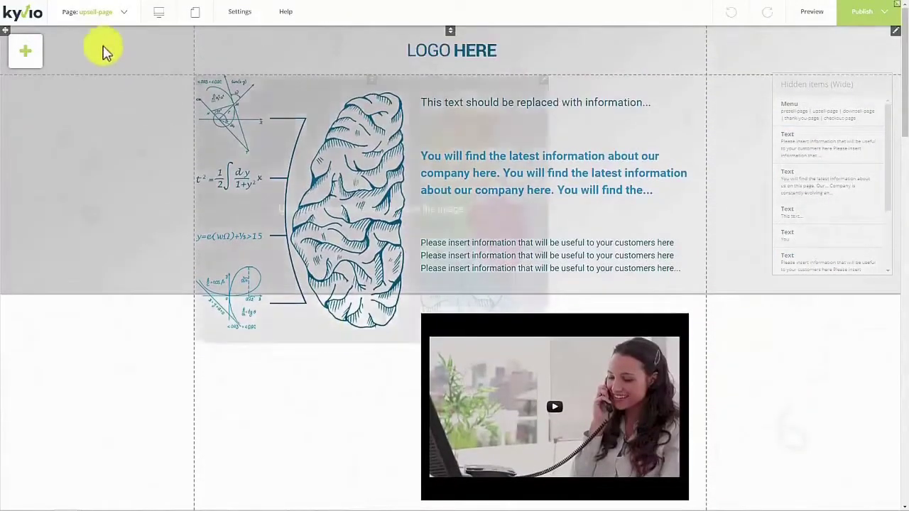
pyautogui.click(114, 13)
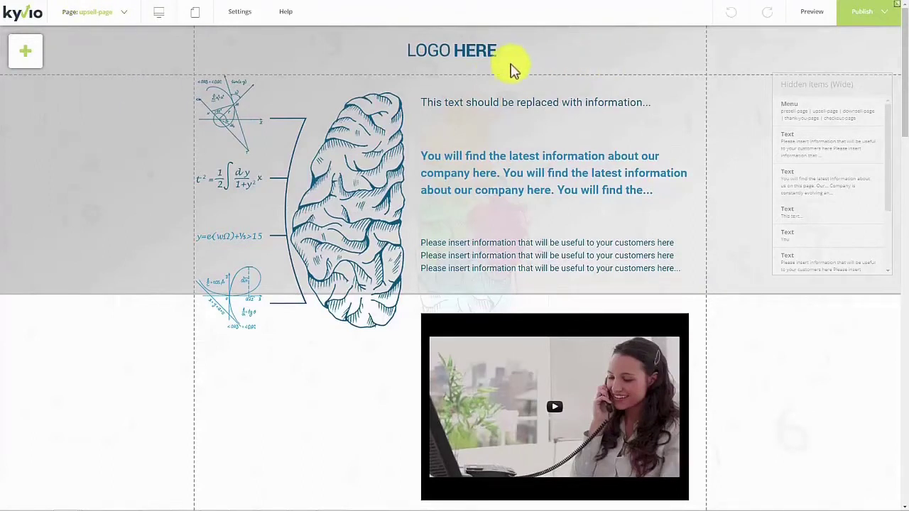
pyautogui.scroll(-4, 456, 174)
pyautogui.scroll(4, 461, 174)
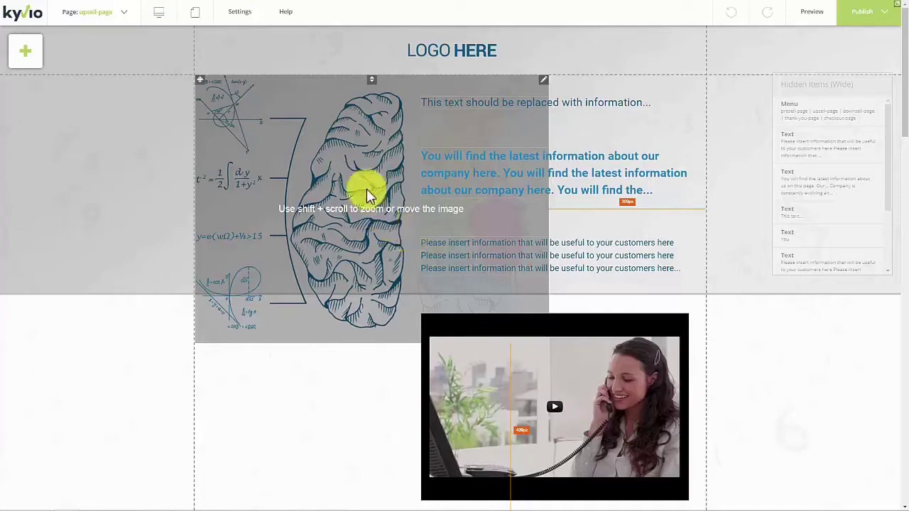
# - Scale down the brain illustration so that it fits inside the grey header section
pyautogui.moveTo(366, 188)
pyautogui.mouseDown()
pyautogui.moveTo(432, 209)
pyautogui.moveTo(355, 253)
pyautogui.moveTo(470, 177)
pyautogui.moveTo(358, 264)
pyautogui.moveTo(364, 178)
pyautogui.moveTo(357, 181)
pyautogui.mouseUp()
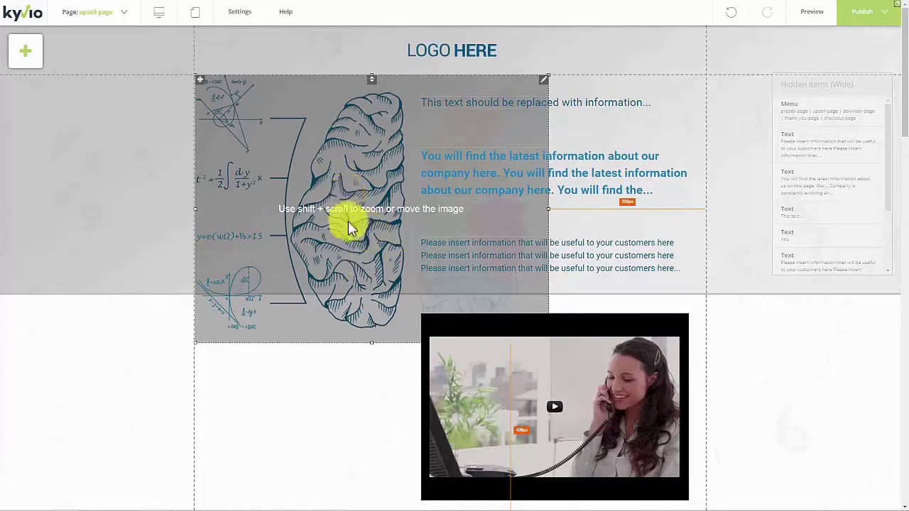
pyautogui.moveTo(317, 228)
pyautogui.mouseDown()
pyautogui.moveTo(384, 234)
pyautogui.moveTo(353, 219)
pyautogui.moveTo(316, 228)
pyautogui.mouseUp()
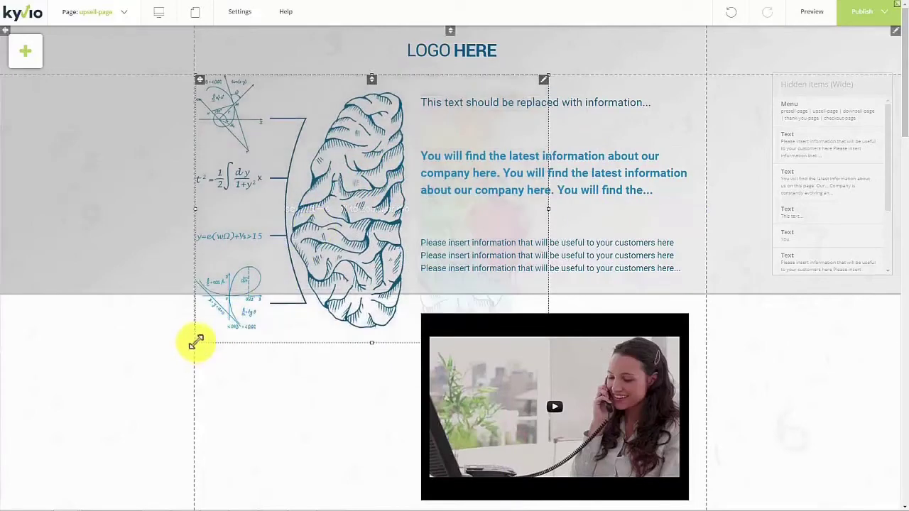
pyautogui.moveTo(195, 341); pyautogui.dragTo(347, 206)
pyautogui.click(348, 206)
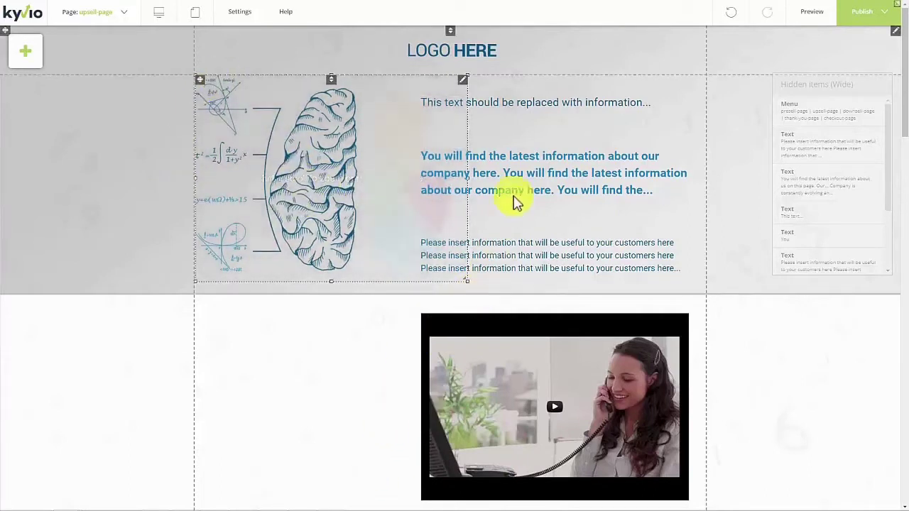
# - Apply the Heading 2 style to the header line "This text should be replaced with information..." and finish editing the text
pyautogui.click(525, 111)
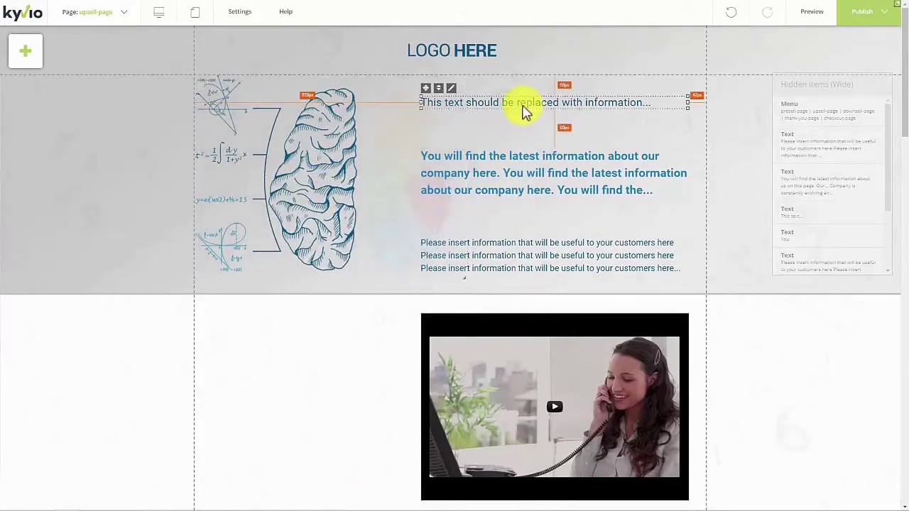
pyautogui.rightClick(452, 95)
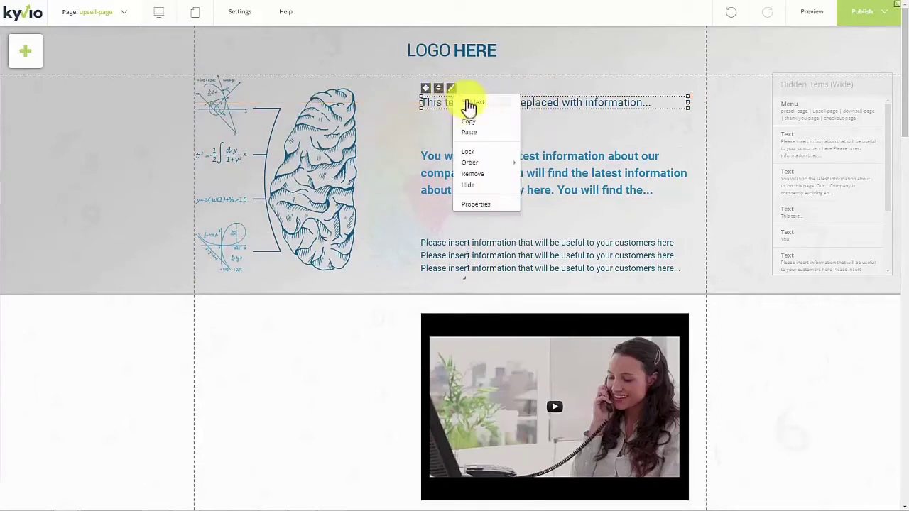
pyautogui.click(471, 103)
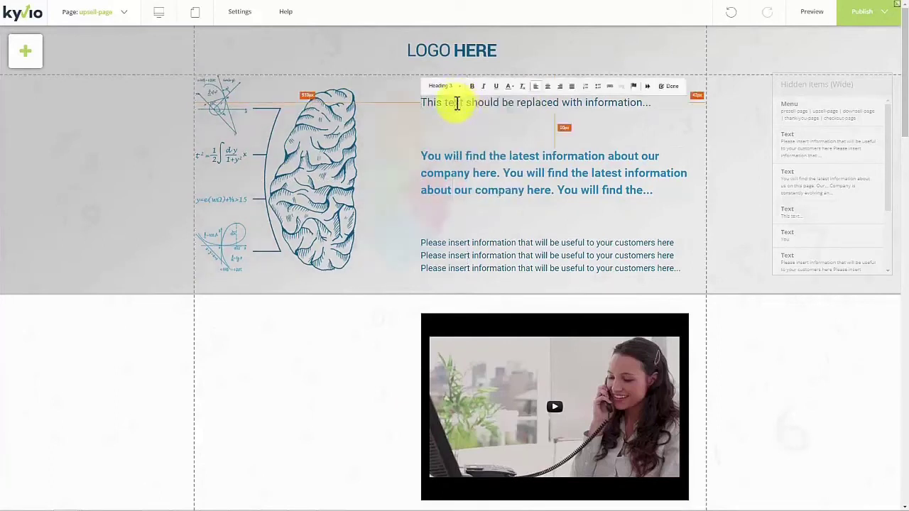
pyautogui.click(452, 101)
pyautogui.moveTo(424, 102); pyautogui.dragTo(574, 101)
pyautogui.hotkey('shift', 'End')
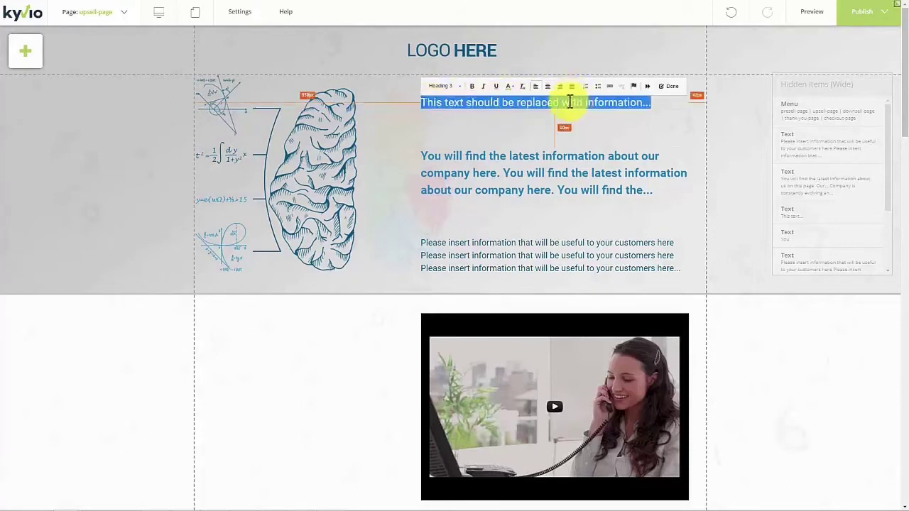
pyautogui.click(457, 88)
pyautogui.scroll(2, 504, 145)
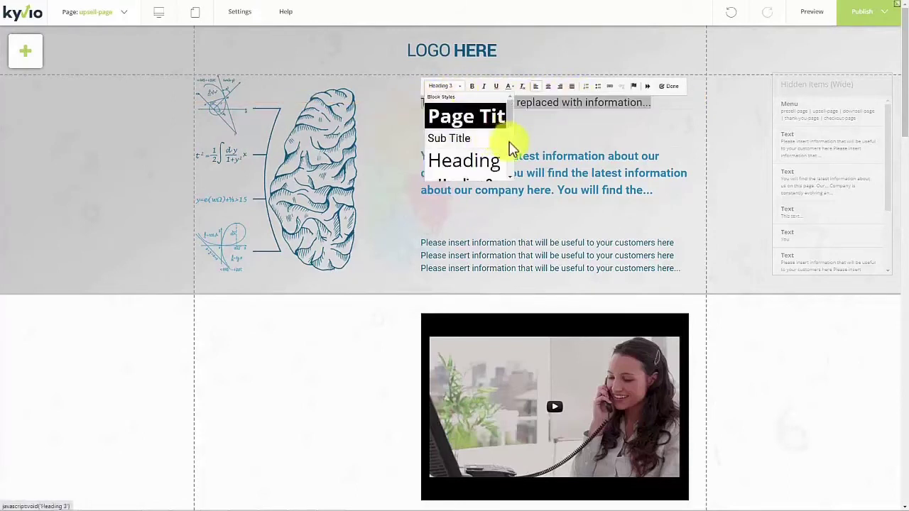
pyautogui.scroll(-3, 513, 147)
pyautogui.scroll(1, 511, 138)
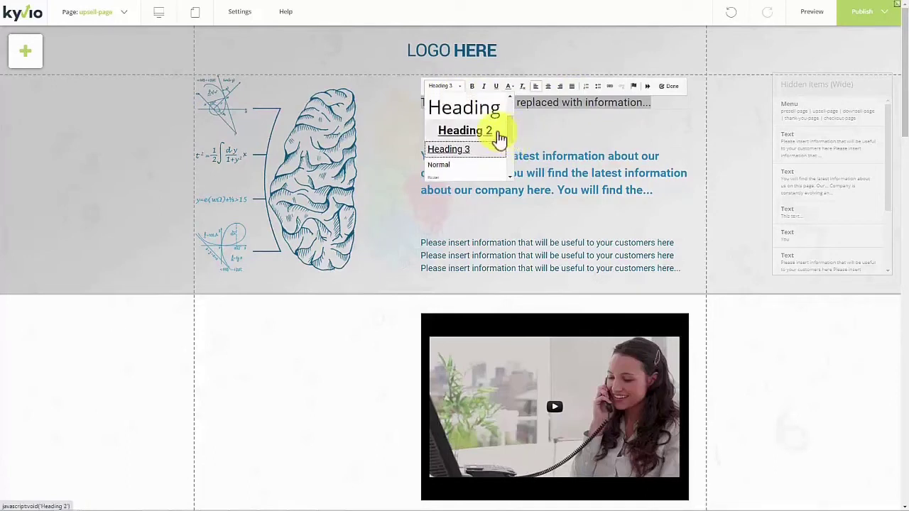
pyautogui.click(492, 145)
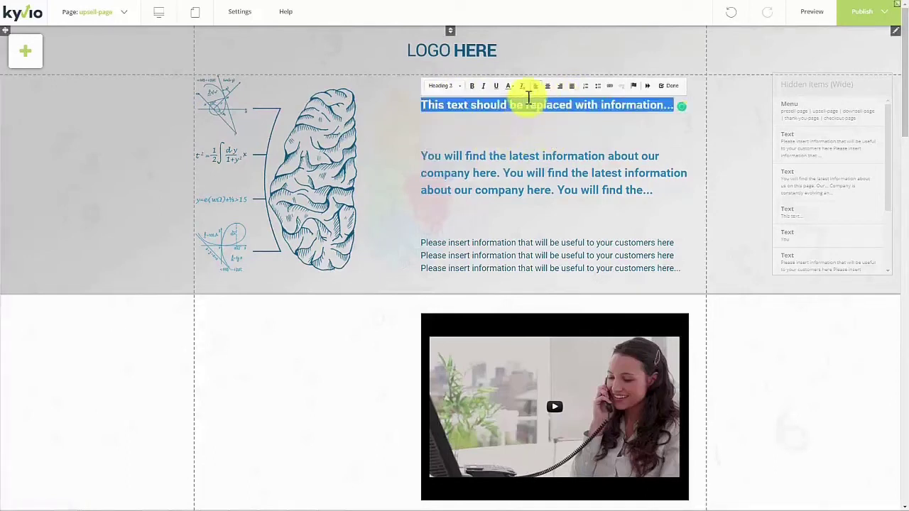
pyautogui.click(660, 92)
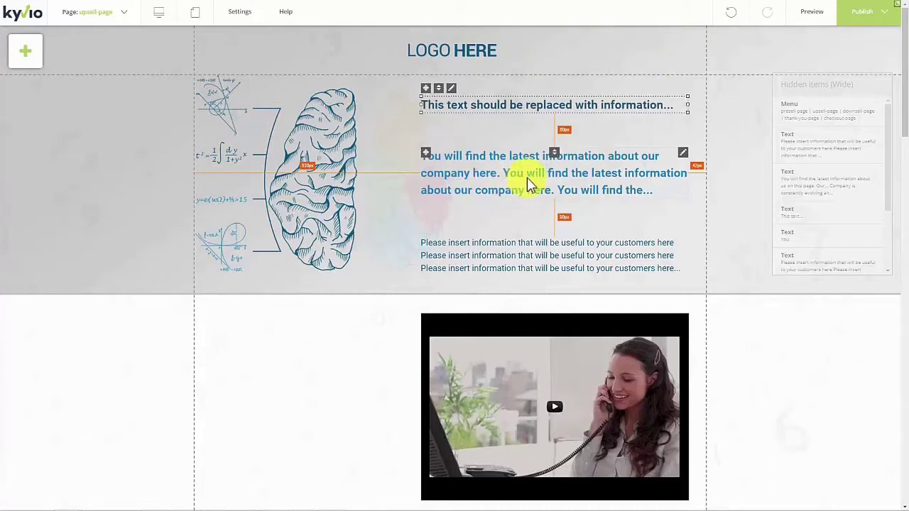
# - Reposition the header's blue subheading and the three-line paragraph beneath it by moving both slightly up
pyautogui.moveTo(528, 184)
pyautogui.mouseDown()
pyautogui.moveTo(529, 164)
pyautogui.moveTo(521, 172)
pyautogui.moveTo(527, 183)
pyautogui.mouseUp()
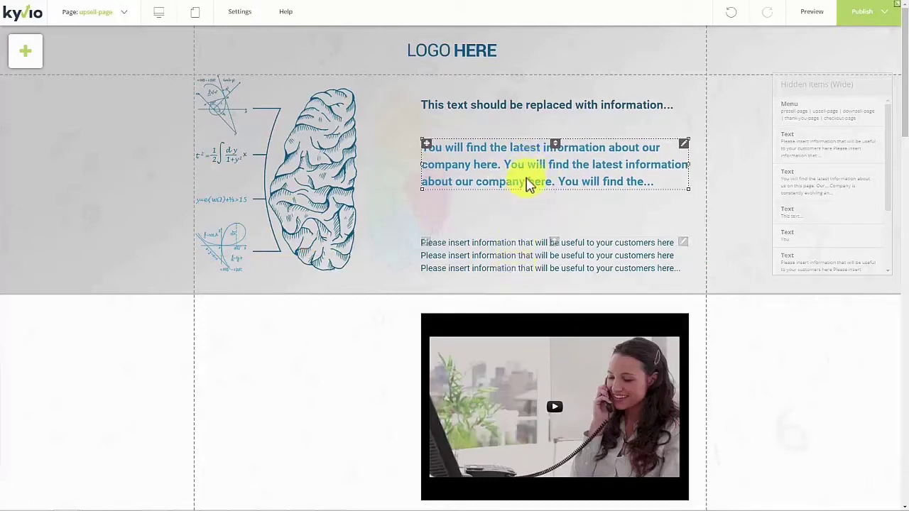
pyautogui.moveTo(519, 255); pyautogui.dragTo(516, 301)
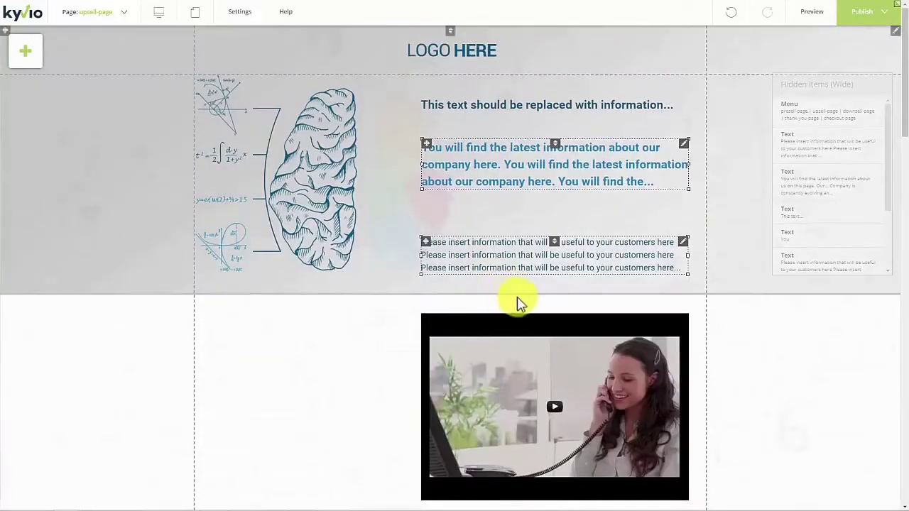
# - Centre the video and the START LEARNING button horizontally in the white section below the header
pyautogui.scroll(-2, 716, 345)
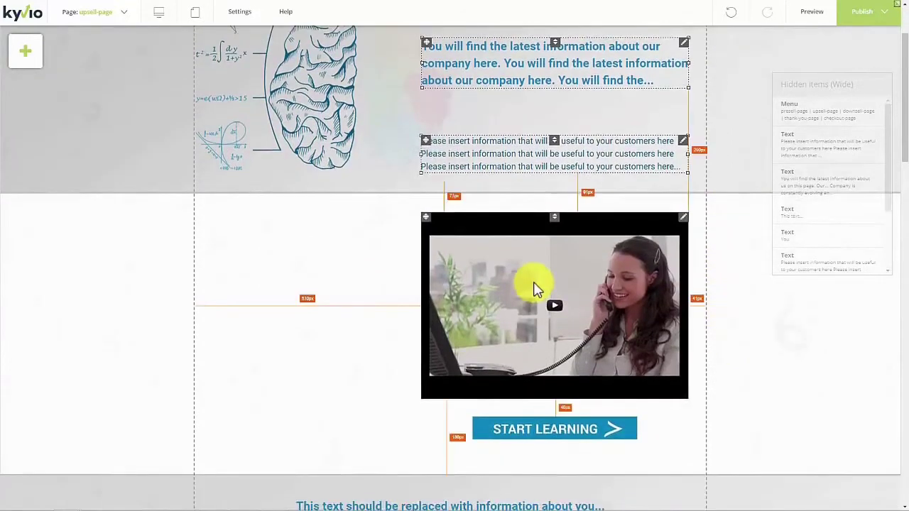
pyautogui.moveTo(504, 290); pyautogui.dragTo(433, 291)
pyautogui.moveTo(500, 433); pyautogui.dragTo(414, 437)
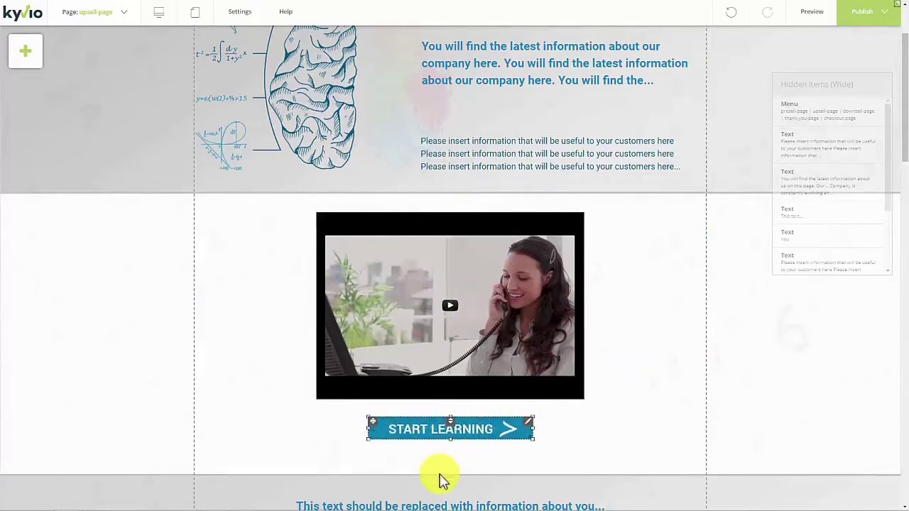
# - Move the grey three-photo section and its contents up toward the START LEARNING button, and shift the blue section beneath it up to match
pyautogui.moveTo(450, 473); pyautogui.dragTo(449, 459)
pyautogui.scroll(-2, 448, 459)
pyautogui.scroll(-3, 449, 459)
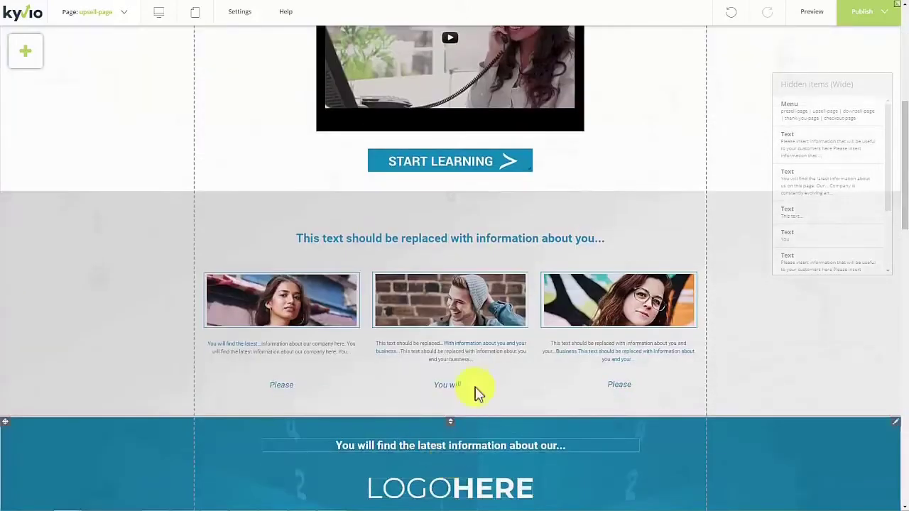
pyautogui.moveTo(462, 239); pyautogui.dragTo(467, 281)
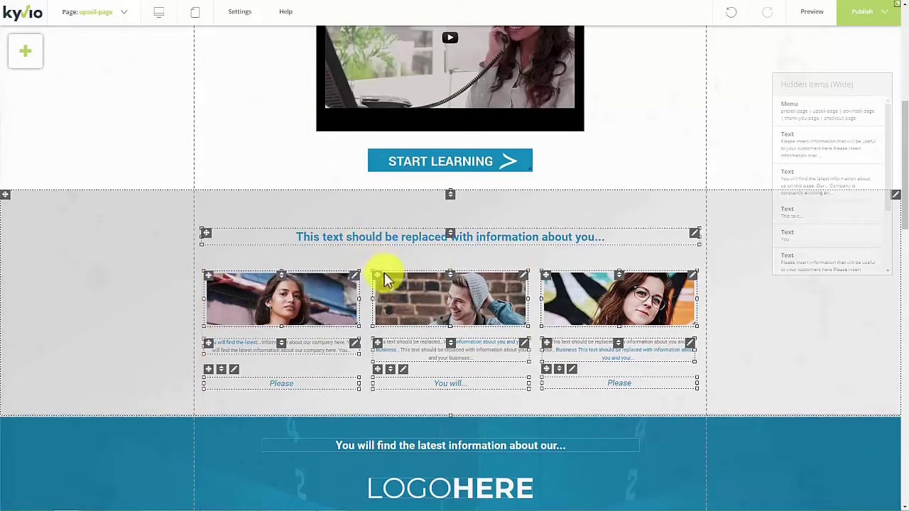
pyautogui.press('Up')
pyautogui.press('Up')
pyautogui.press('Up')
pyautogui.press('Up')
pyautogui.press('Up')
pyautogui.press('Up')
pyautogui.press('Up')
pyautogui.press('Up')
pyautogui.press('Up')
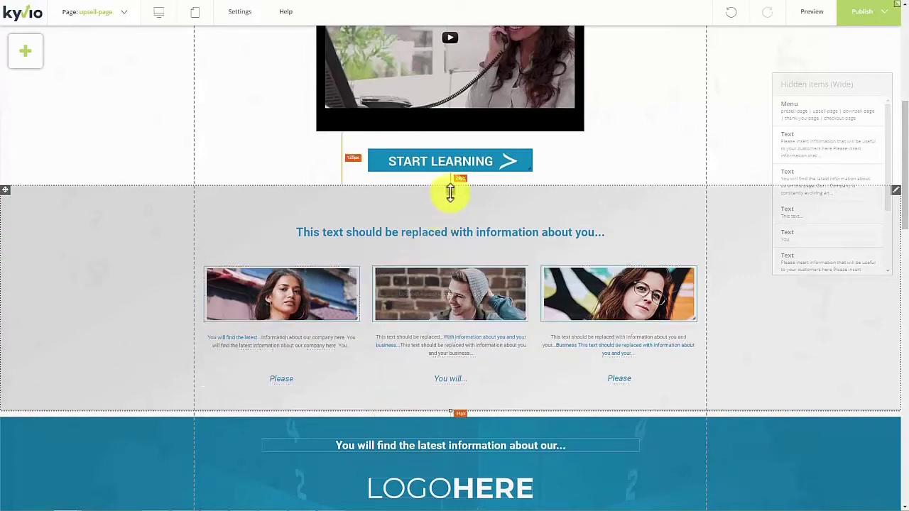
pyautogui.moveTo(451, 196); pyautogui.dragTo(454, 197)
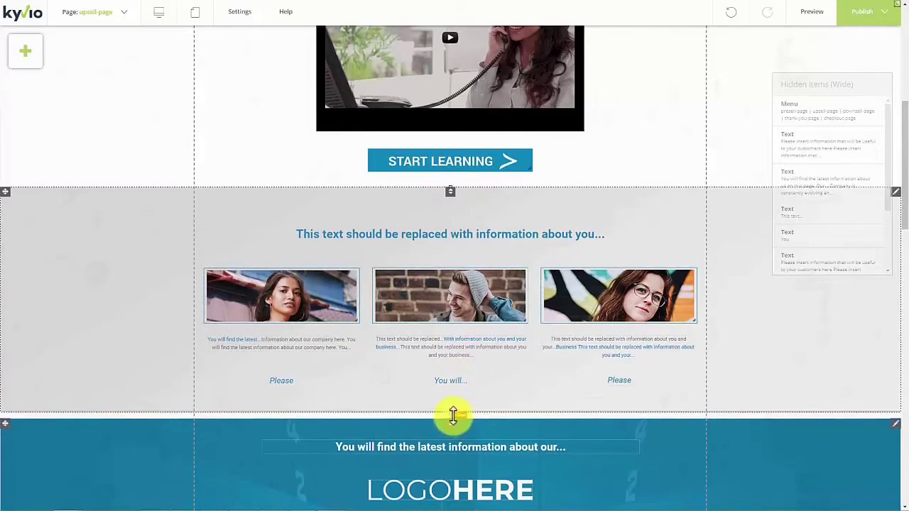
pyautogui.moveTo(453, 416); pyautogui.dragTo(453, 410)
# - Review the remaining sections of the page and view the shapes offered for a new item without adding one
pyautogui.scroll(-8, 444, 434)
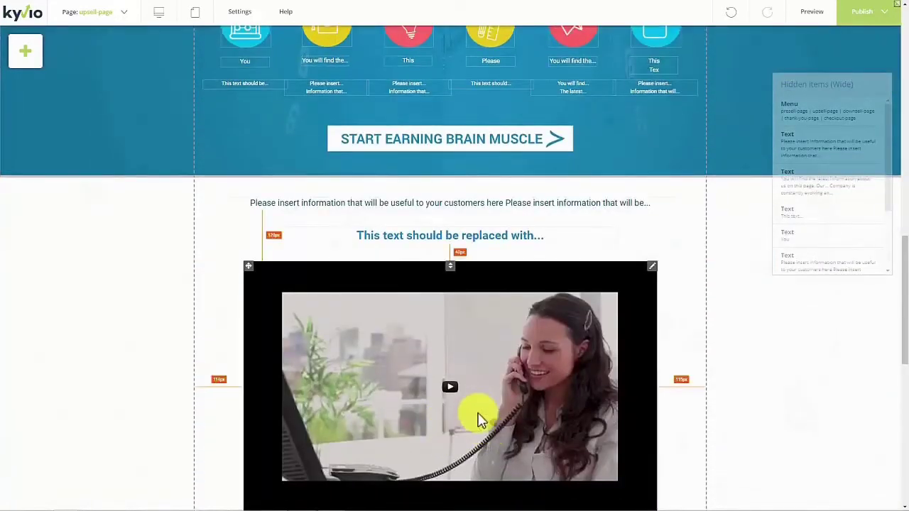
pyautogui.scroll(-8, 480, 415)
pyautogui.scroll(20, 480, 400)
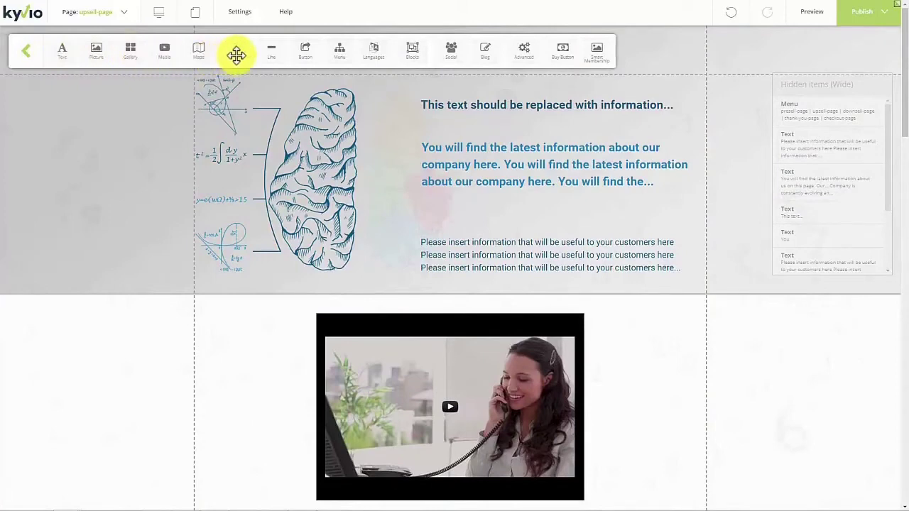
pyautogui.moveTo(237, 55); pyautogui.dragTo(253, 77)
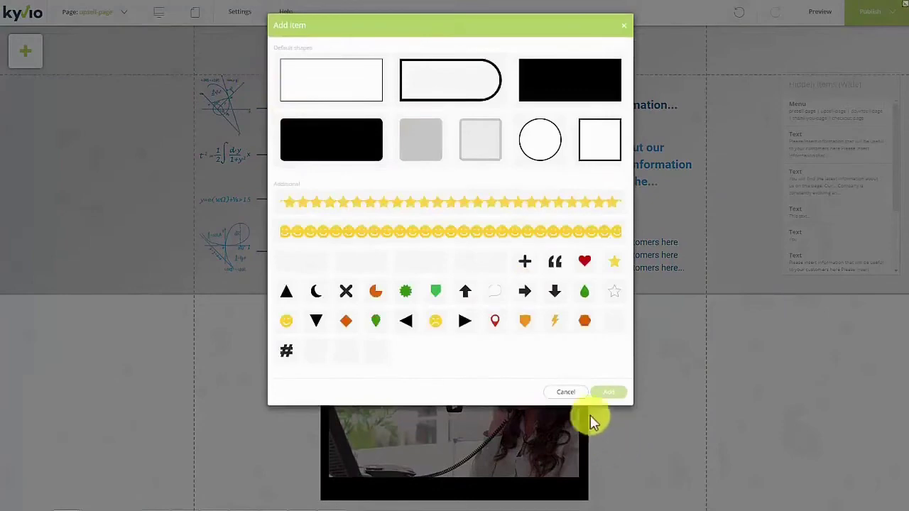
pyautogui.click(565, 392)
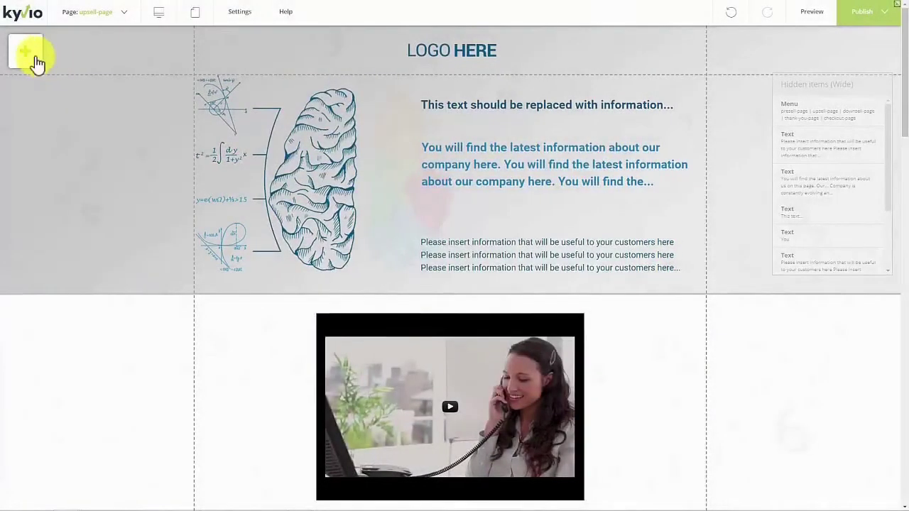
# - Look at the blog layouts and the dropdown language switcher offered for a new item without adding either
pyautogui.click(36, 61)
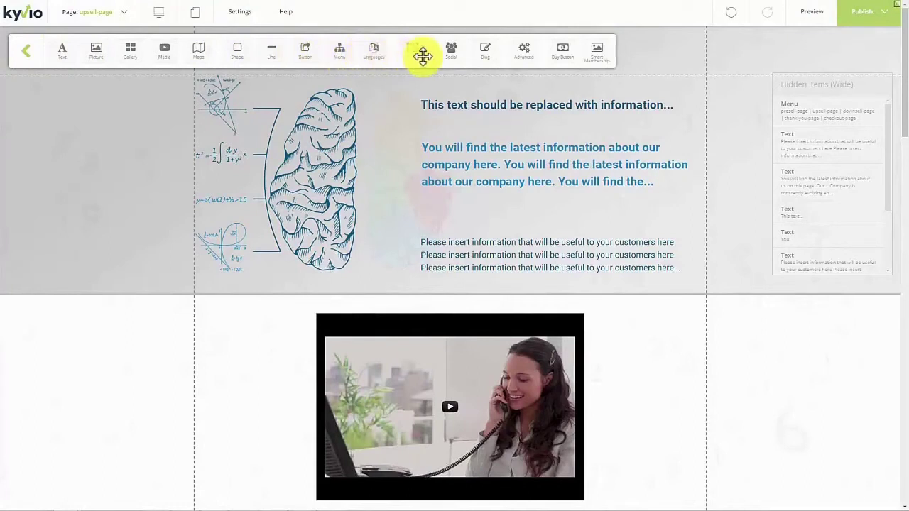
pyautogui.click(494, 53)
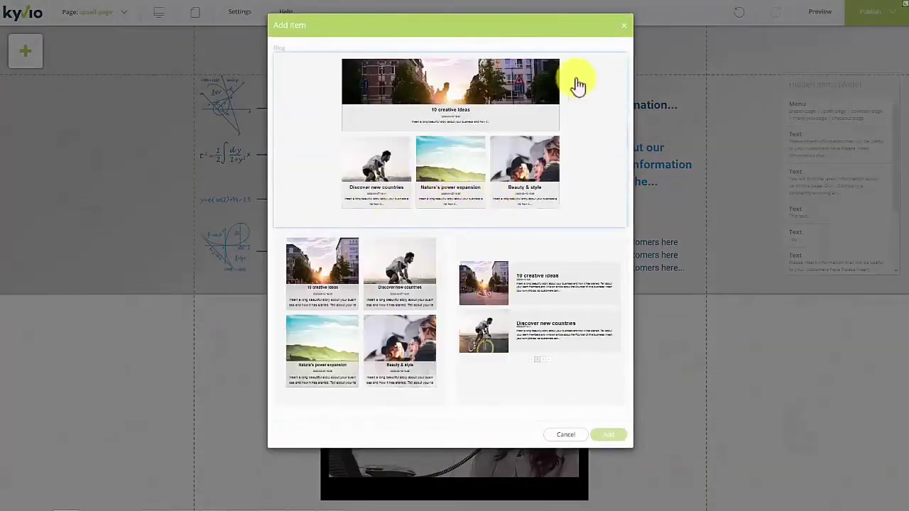
pyautogui.click(623, 26)
pyautogui.click(27, 52)
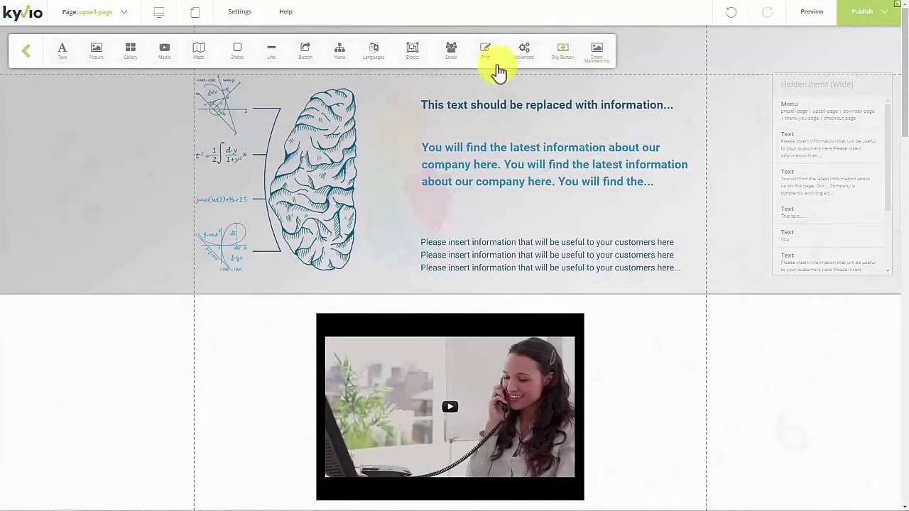
pyautogui.click(369, 59)
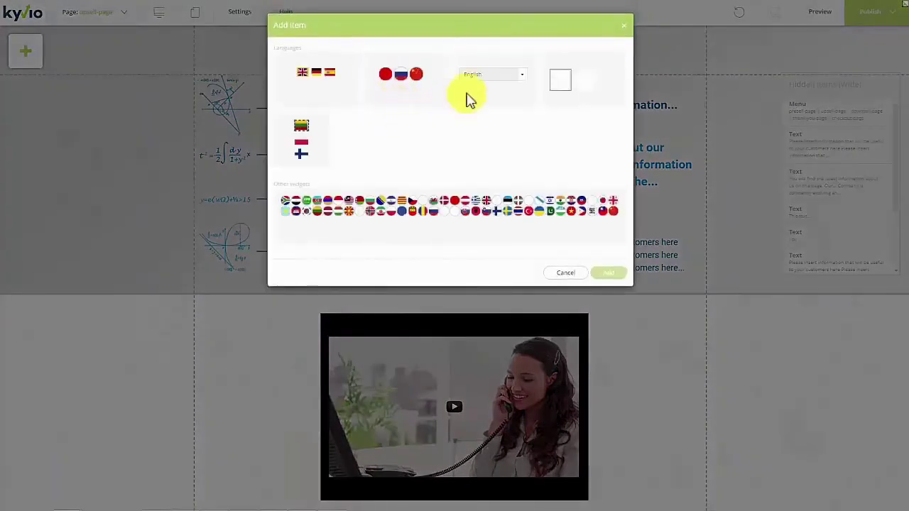
pyautogui.doubleClick(523, 80)
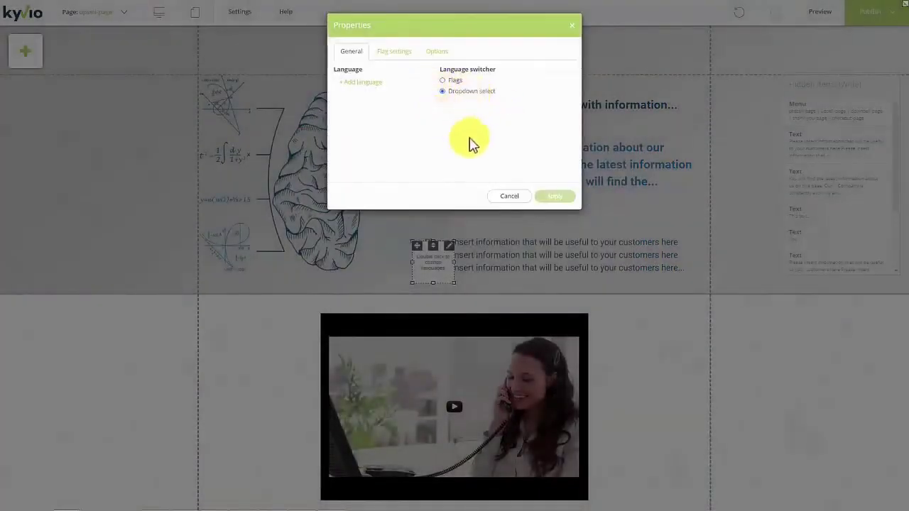
pyautogui.click(509, 196)
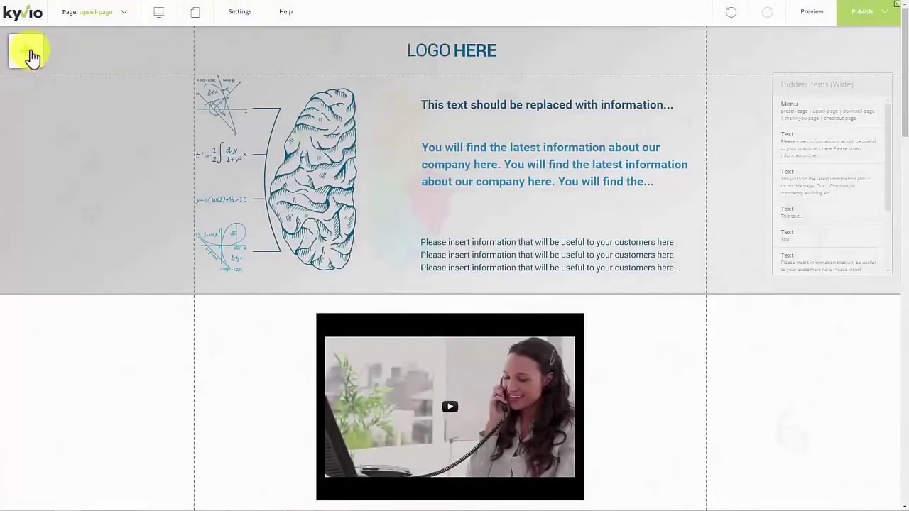
# - Add a buy button in the header between the blue subheading and the three-line paragraph, and open its properties
pyautogui.click(32, 56)
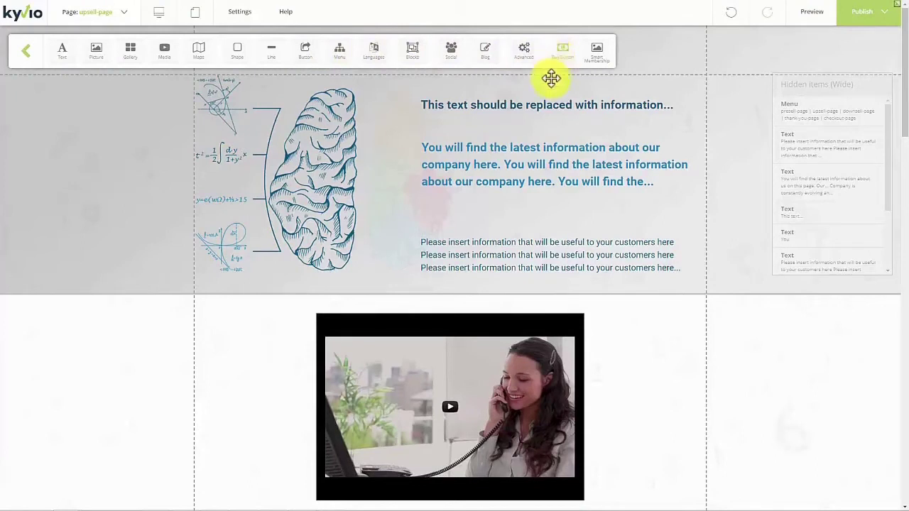
pyautogui.moveTo(565, 59); pyautogui.dragTo(552, 210)
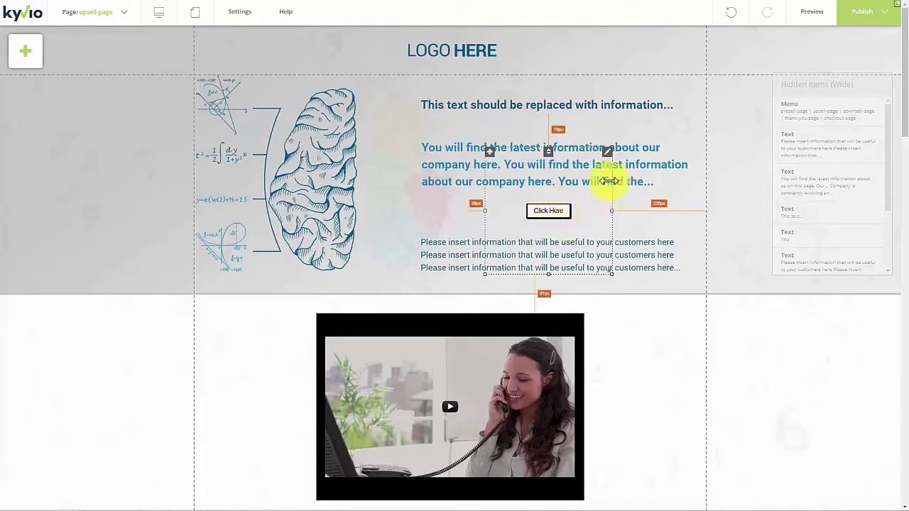
pyautogui.rightClick(611, 157)
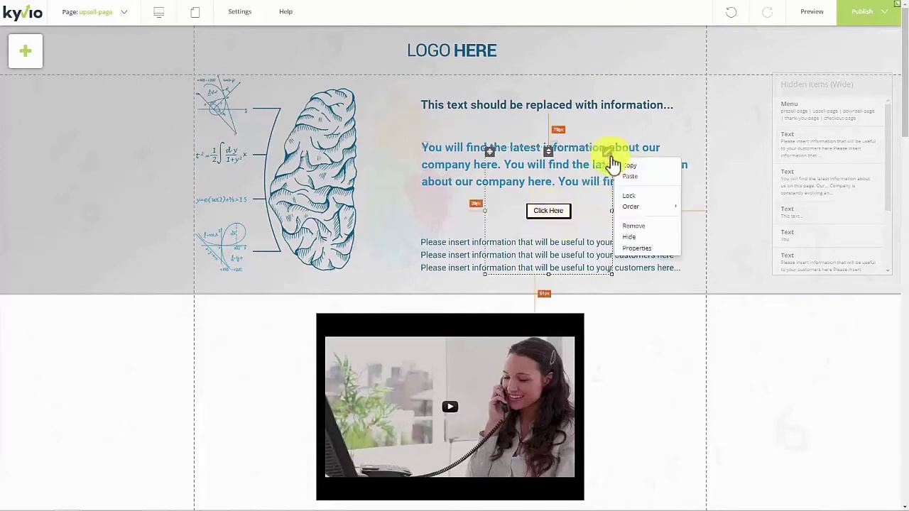
pyautogui.click(638, 248)
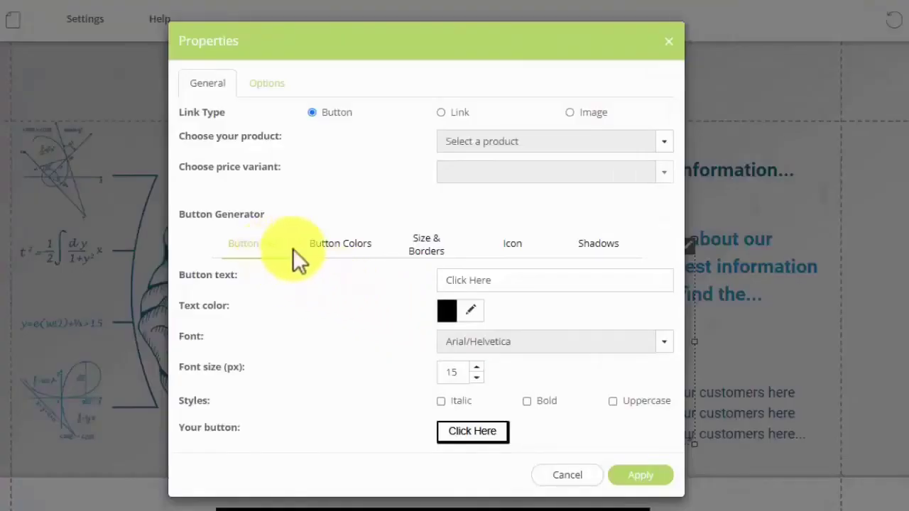
# - Link the buy button to the Meetvio Sales product with the price variant test, and check its size and position options
pyautogui.click(440, 245)
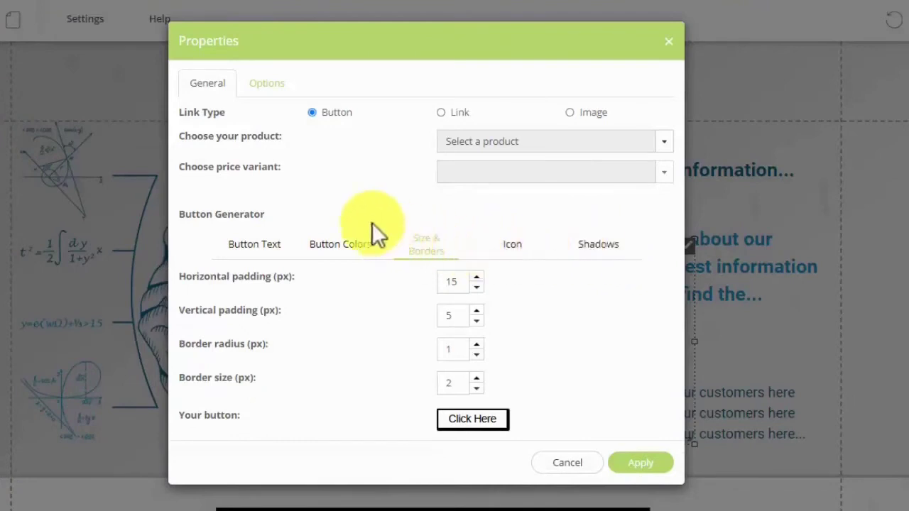
pyautogui.click(465, 146)
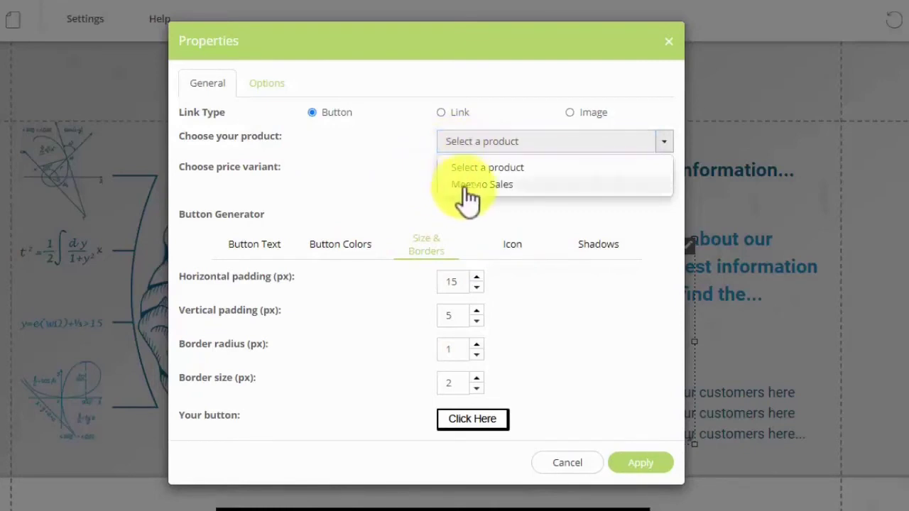
pyautogui.click(464, 186)
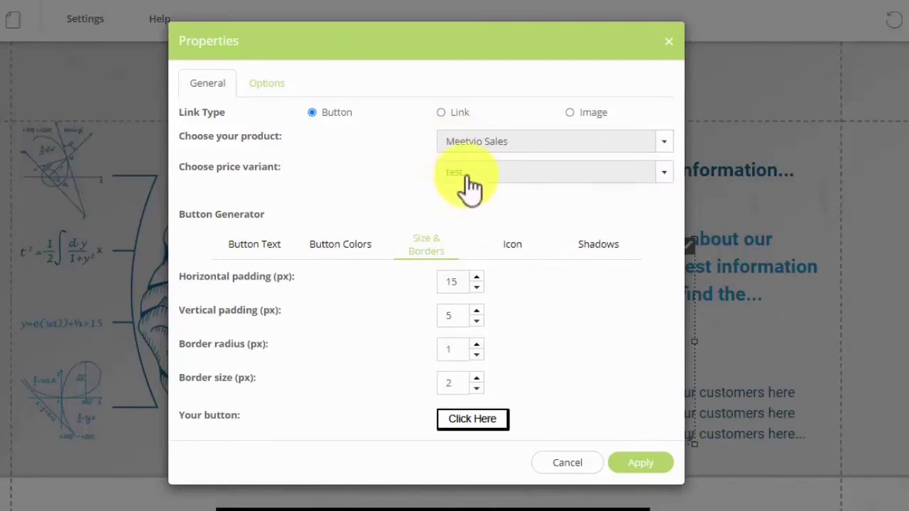
pyautogui.click(468, 177)
pyautogui.click(463, 201)
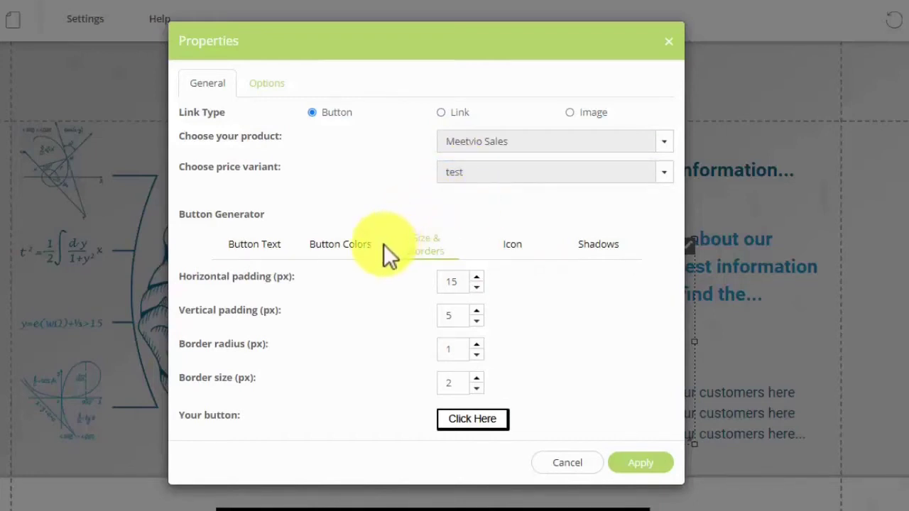
pyautogui.click(264, 86)
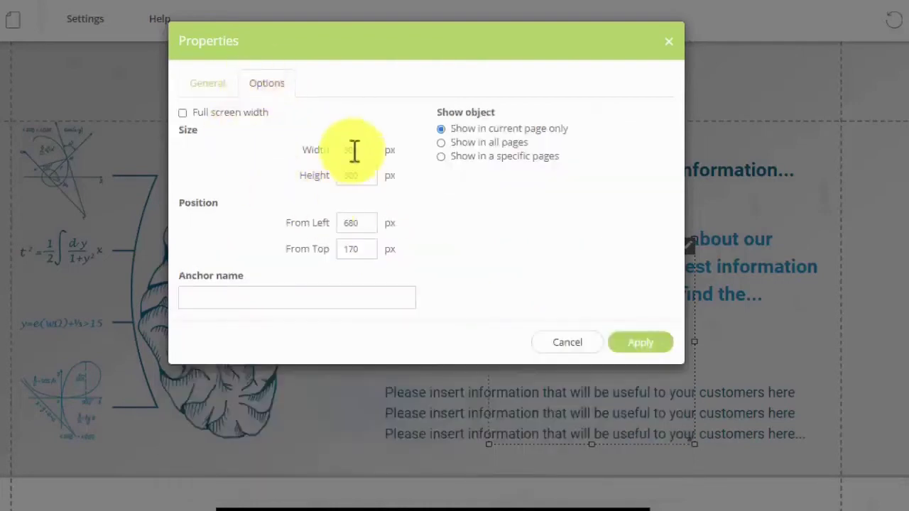
pyautogui.click(208, 83)
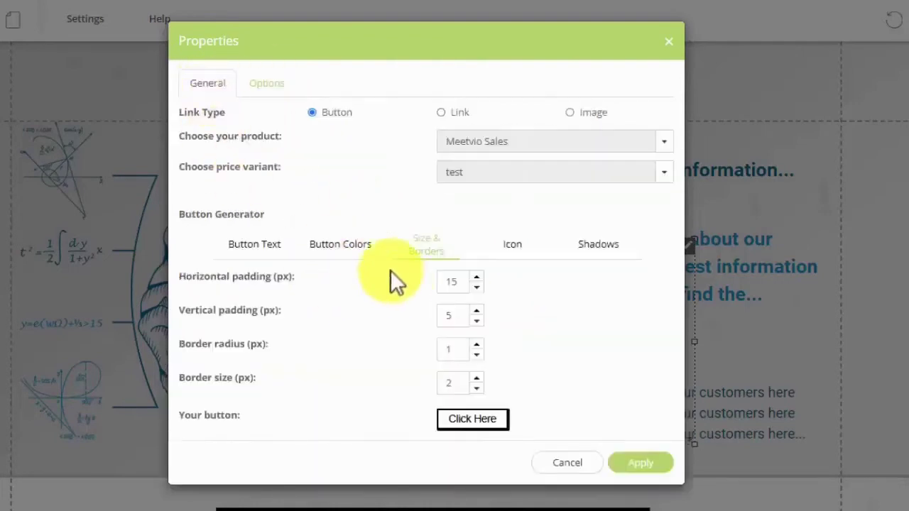
# - Set both the top and bottom background colours of the buy button to red
pyautogui.click(338, 250)
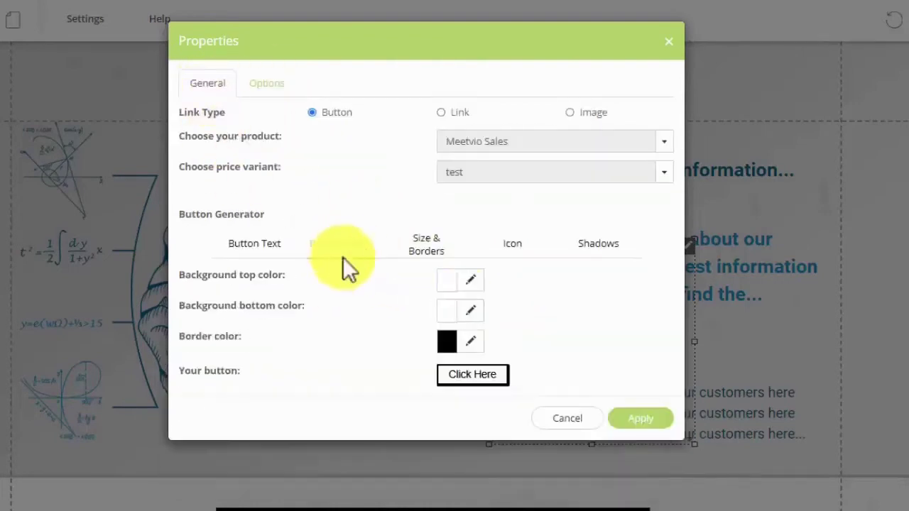
pyautogui.click(470, 279)
pyautogui.click(531, 310)
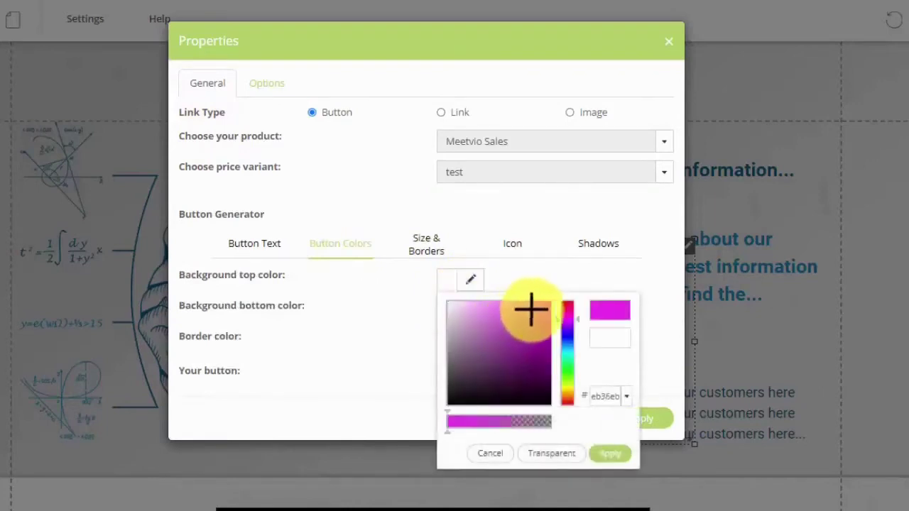
pyautogui.click(568, 302)
pyautogui.click(610, 455)
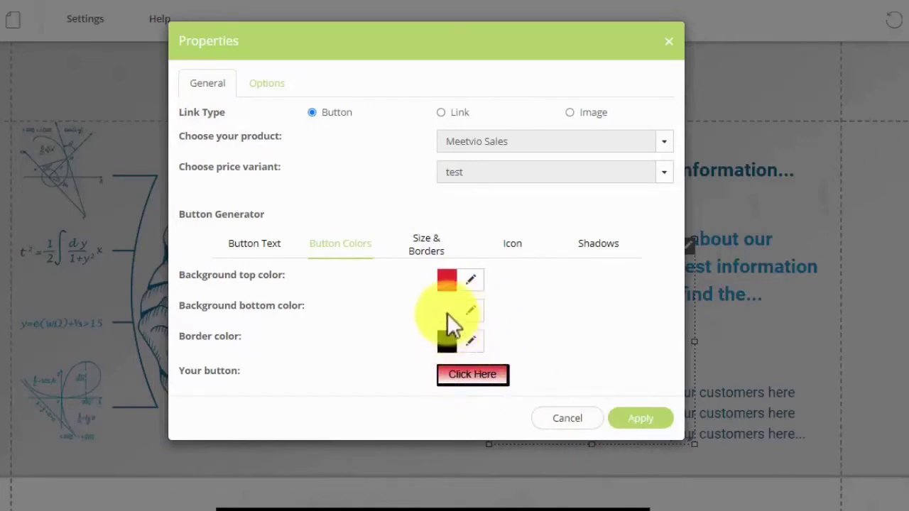
pyautogui.click(472, 316)
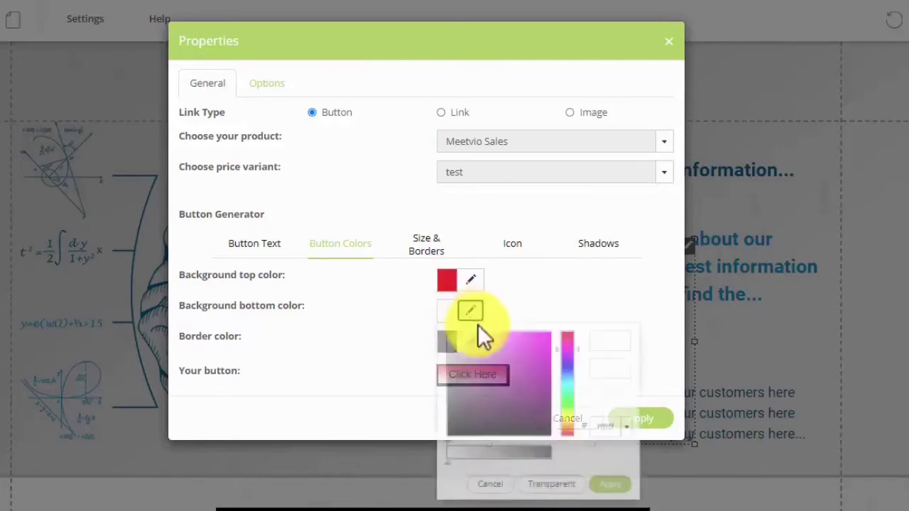
pyautogui.click(567, 333)
pyautogui.click(601, 483)
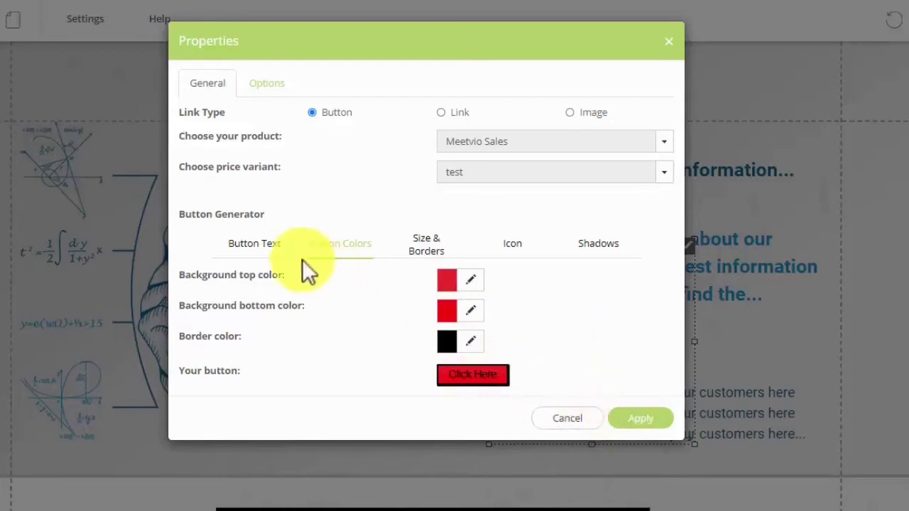
# - Change the buy button's text to GO BUY NOW and apply the button properties
pyautogui.click(275, 249)
pyautogui.click(489, 283)
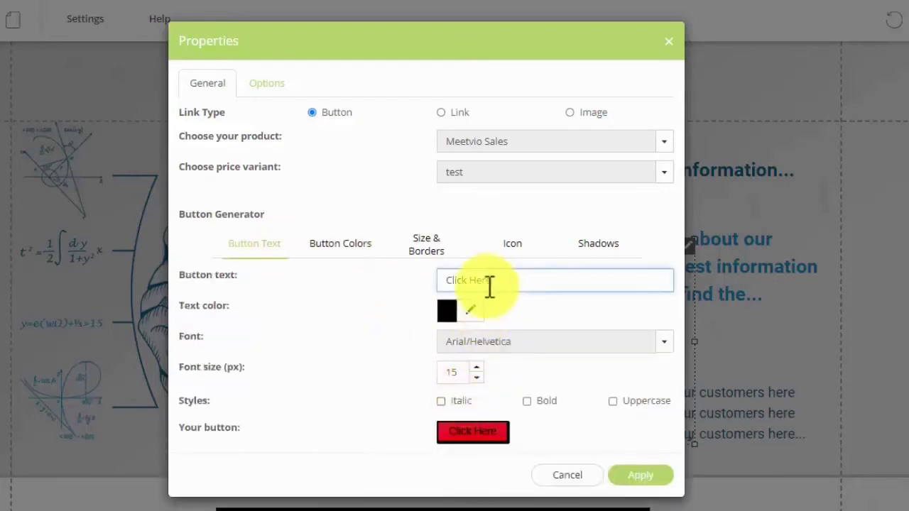
pyautogui.tripleClick(489, 287)
pyautogui.write('GO BUY NOW')
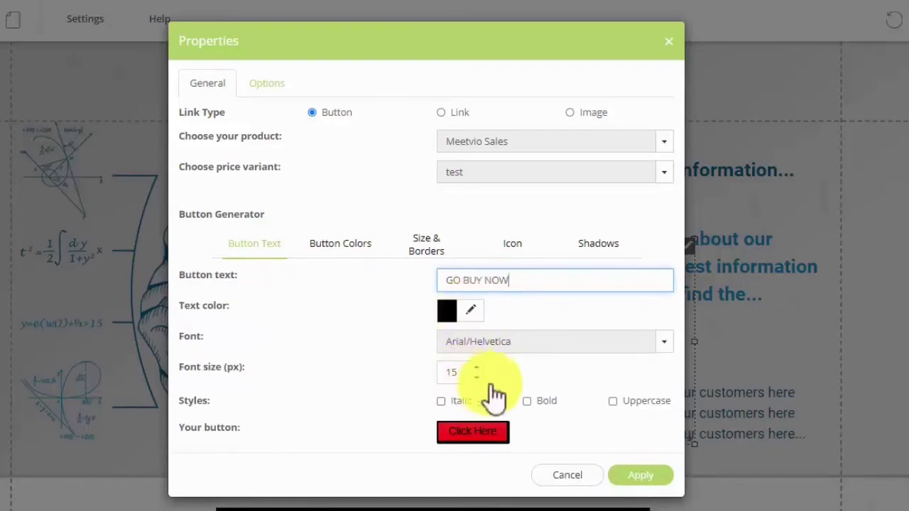
pyautogui.click(639, 481)
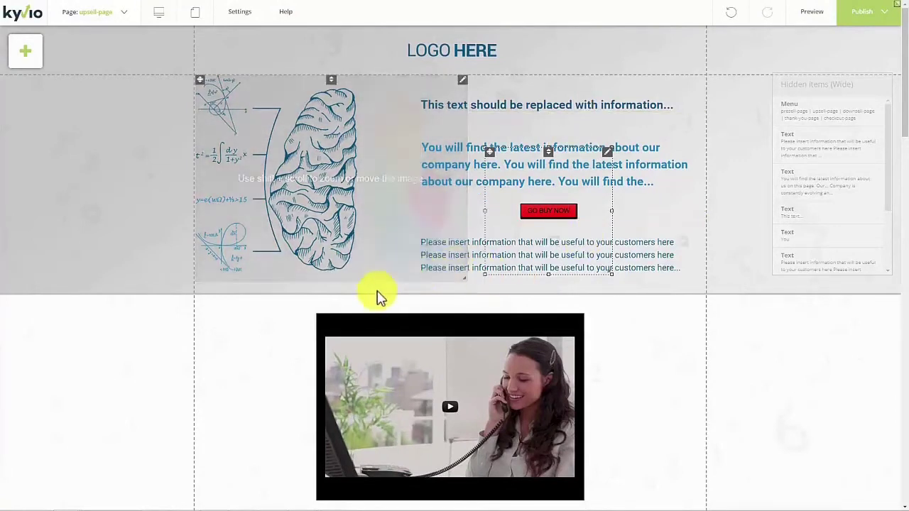
# - Check the publishing options, preview the upsell page from header to footer, and return to the editor
pyautogui.click(880, 22)
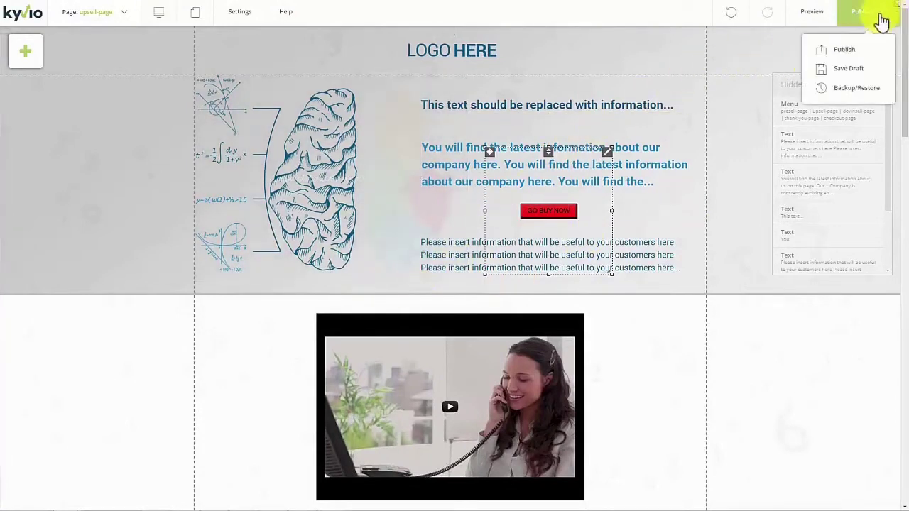
pyautogui.click(852, 71)
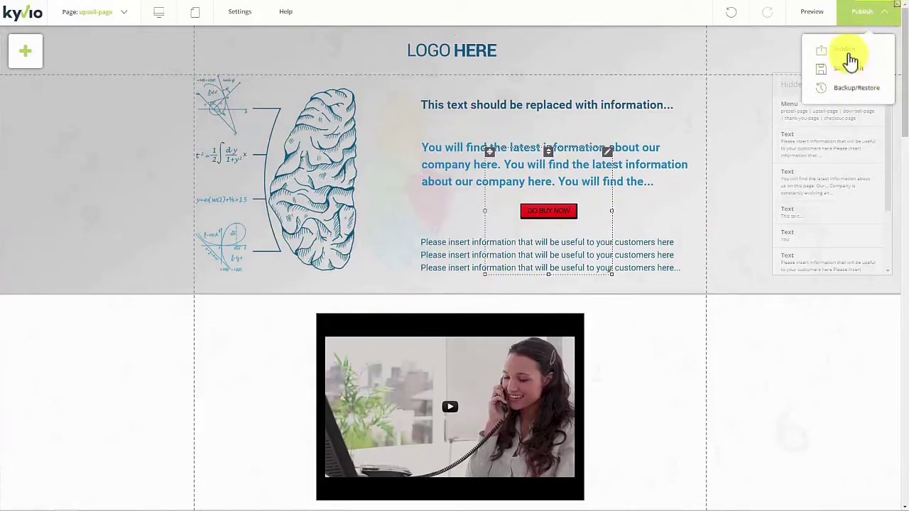
pyautogui.click(821, 55)
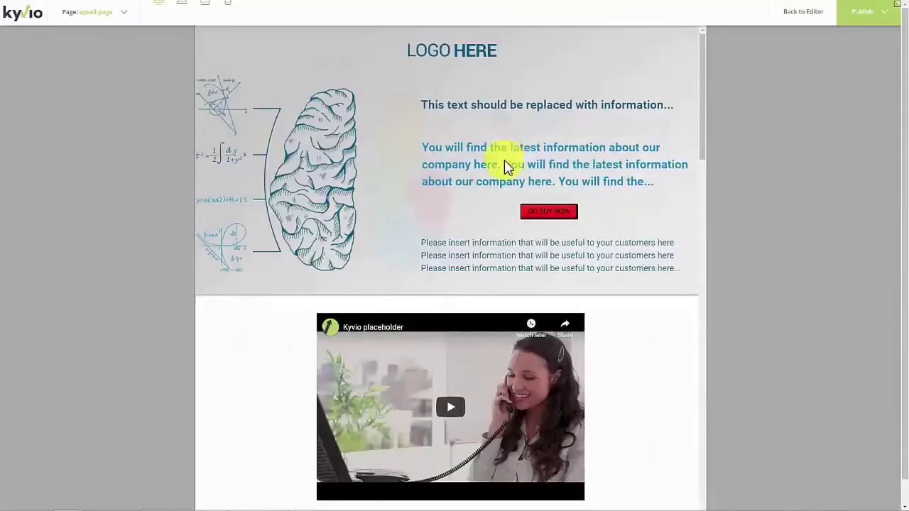
pyautogui.scroll(-10, 508, 177)
pyautogui.scroll(-15, 508, 188)
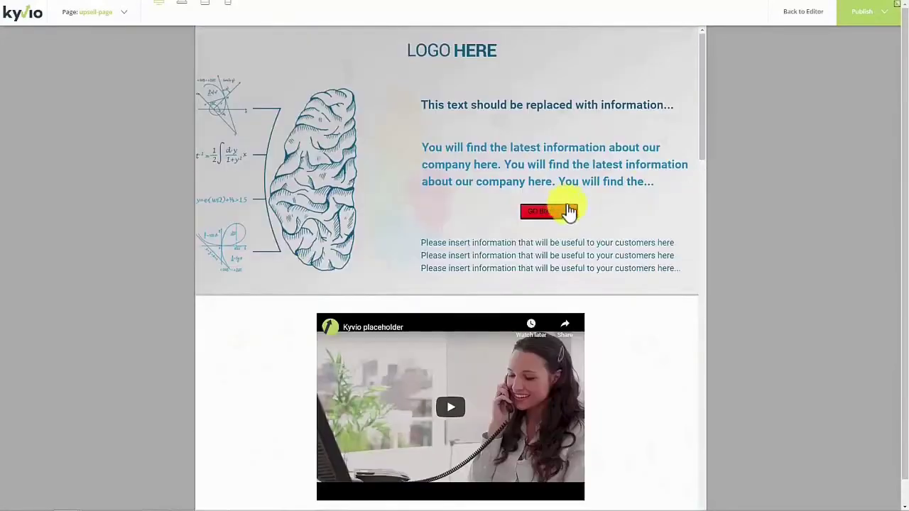
pyautogui.click(812, 25)
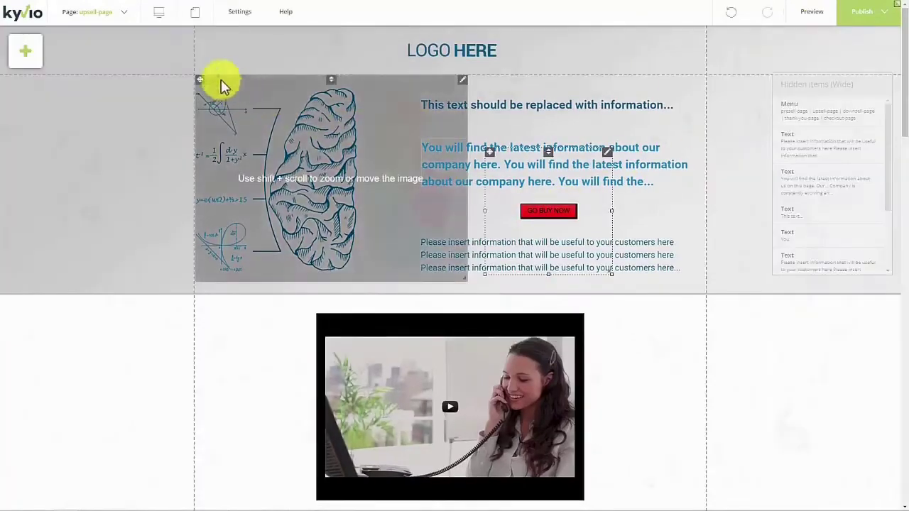
# - Turn on Auto Layout in the upsell page's device layout settings
pyautogui.click(168, 23)
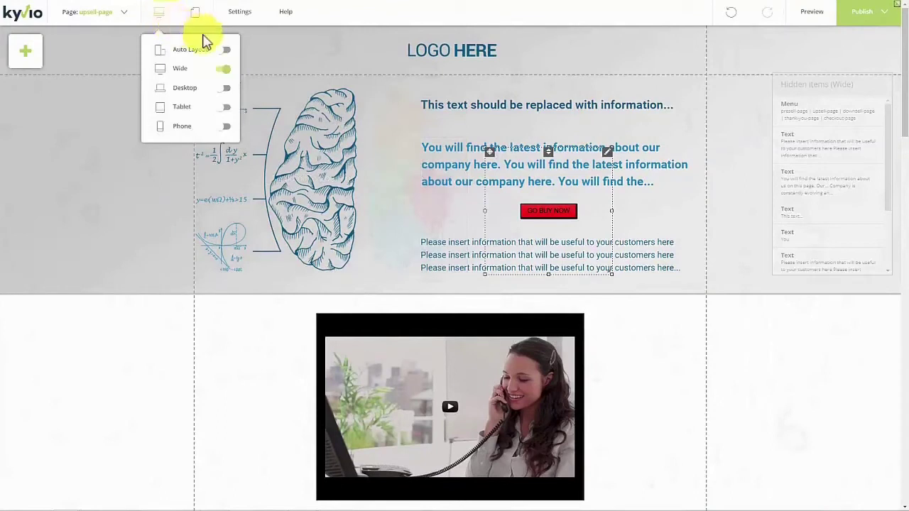
pyautogui.click(227, 51)
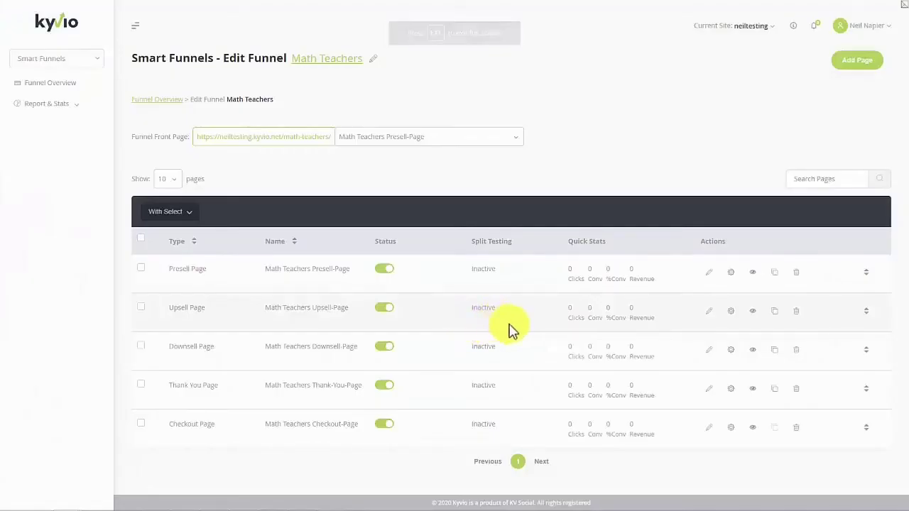
# - View the upsell page from the Math Teachers funnel's page list and look through all its sections
pyautogui.click(753, 317)
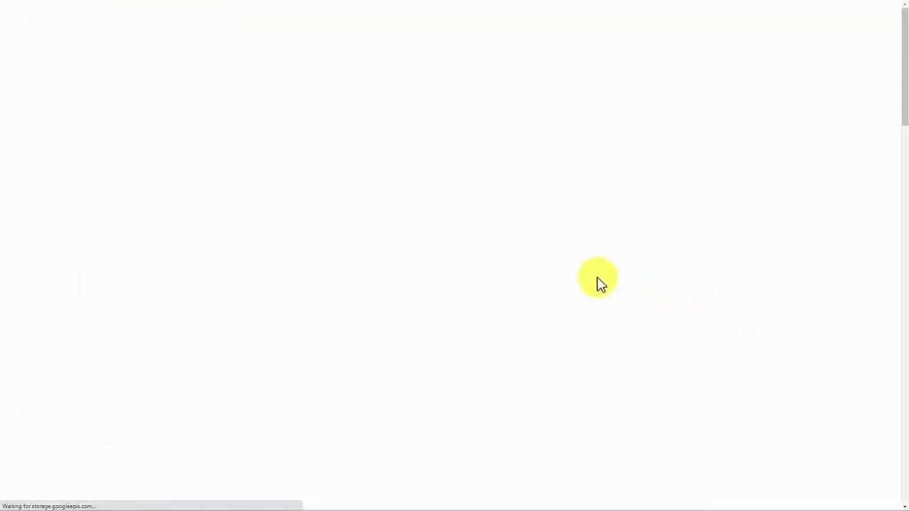
pyautogui.scroll(-15, 598, 279)
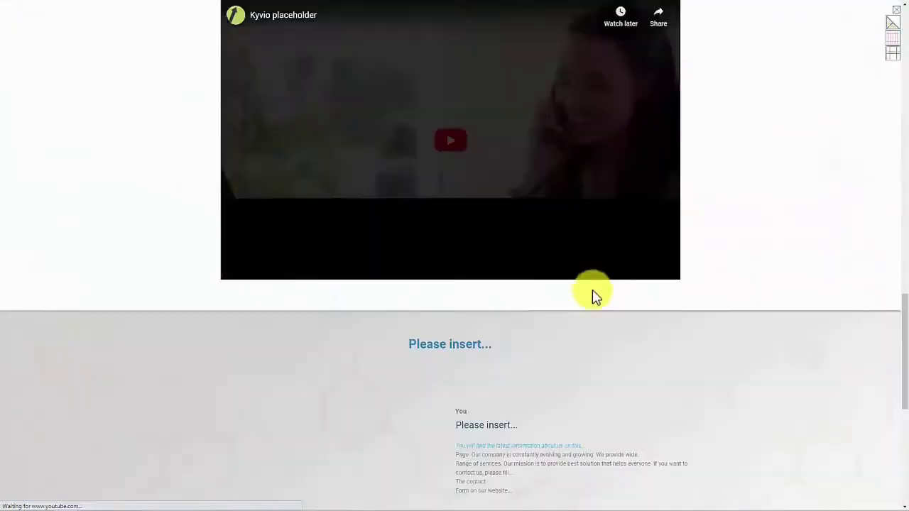
pyautogui.scroll(15, 587, 312)
pyautogui.scroll(-20, 623, 275)
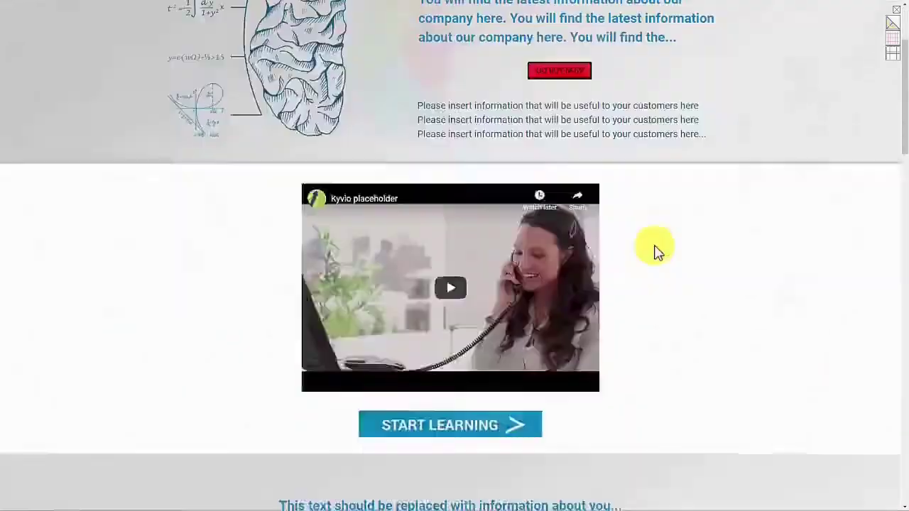
pyautogui.scroll(-2, 649, 301)
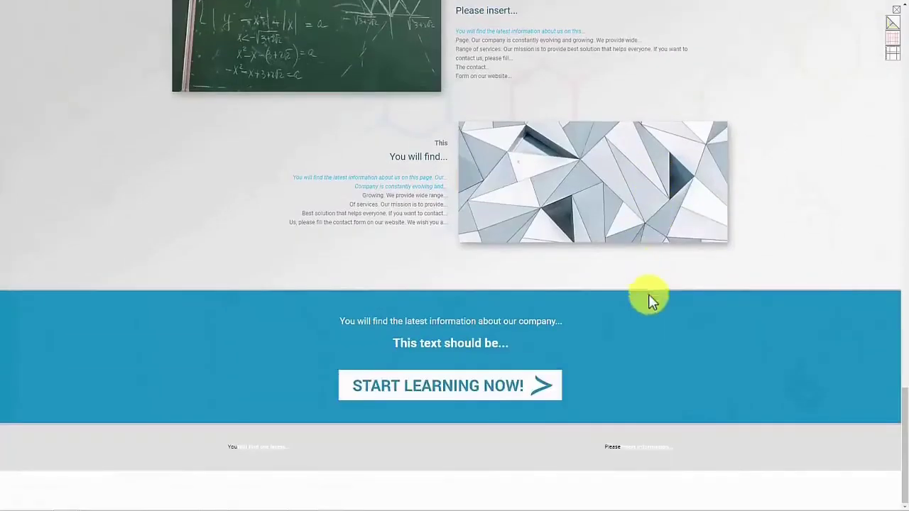
# - Review the upsell page once more, from the header with the buy button down through the video and content sections
pyautogui.scroll(20, 639, 178)
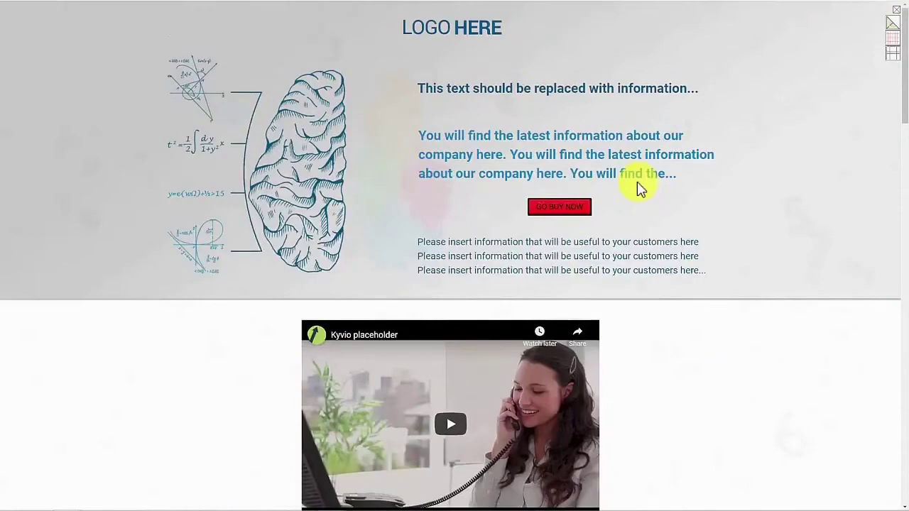
pyautogui.press('F11')
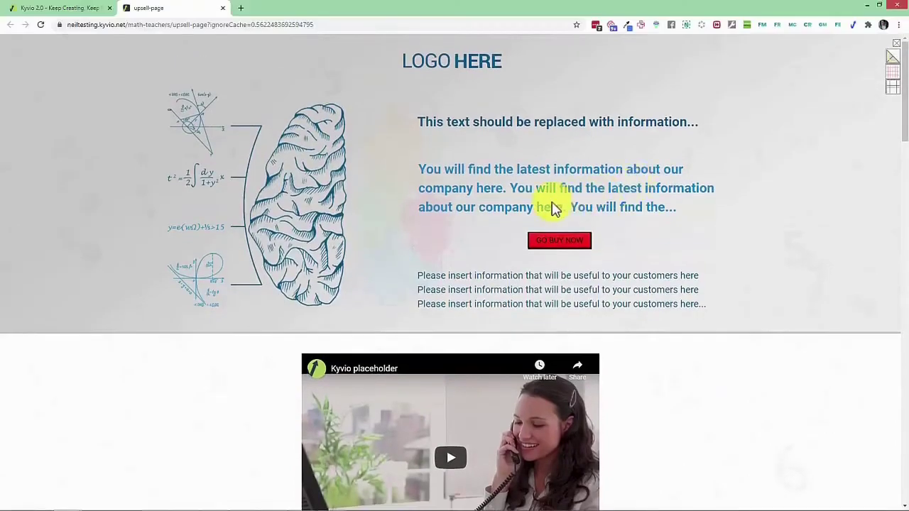
pyautogui.scroll(-15, 552, 224)
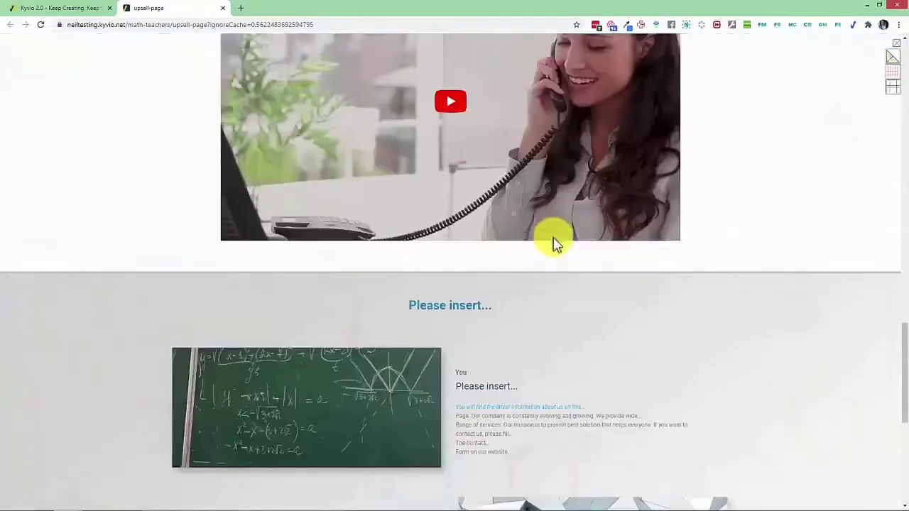
pyautogui.scroll(8, 553, 243)
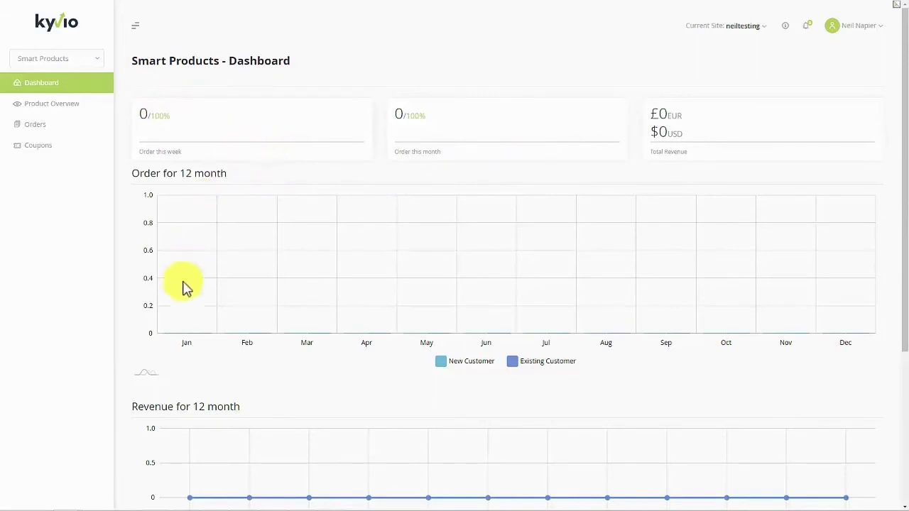
# - Look over the order and revenue charts on the Smart Products dashboard and open the product overview
pyautogui.scroll(-3, 320, 310)
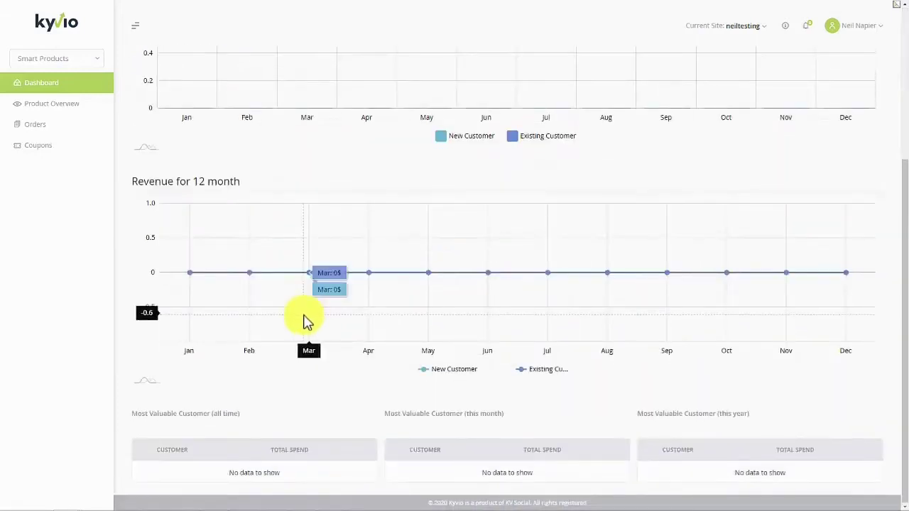
pyautogui.scroll(3, 163, 170)
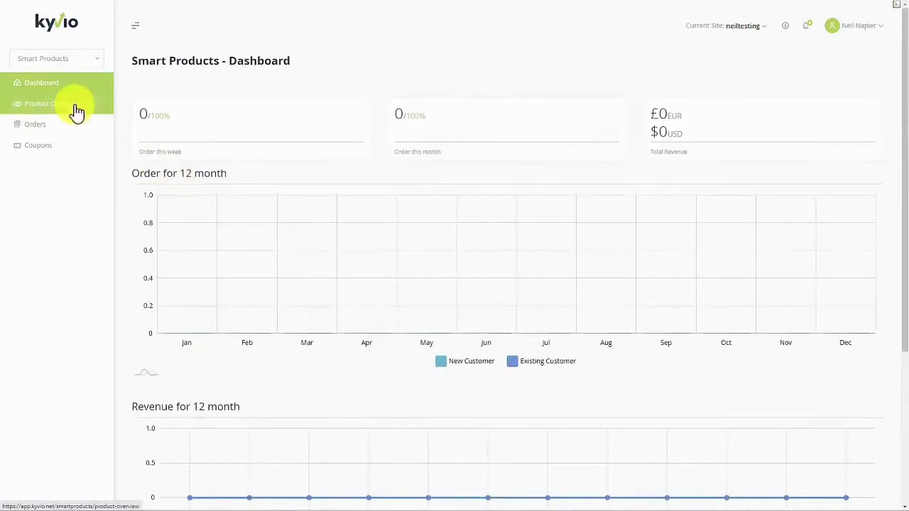
pyautogui.click(75, 111)
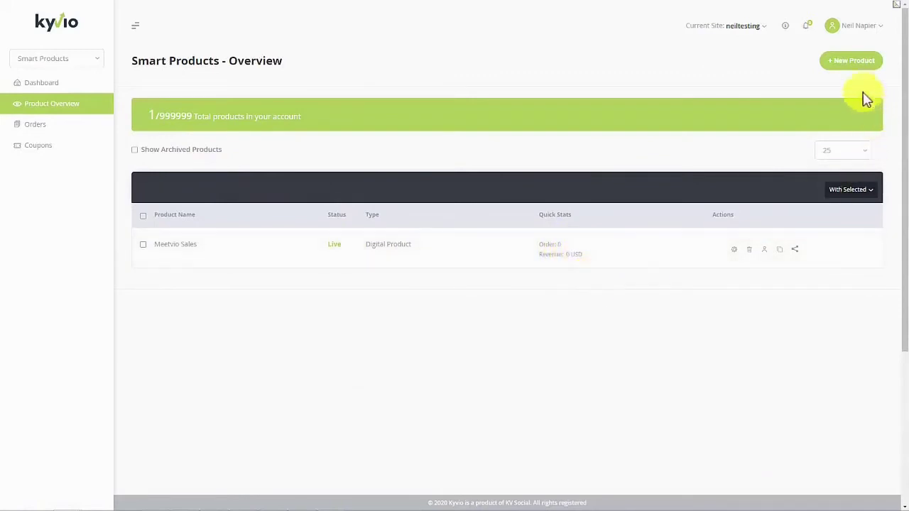
# - Start a new product of the Digital Product type and continue to its product information
pyautogui.click(852, 66)
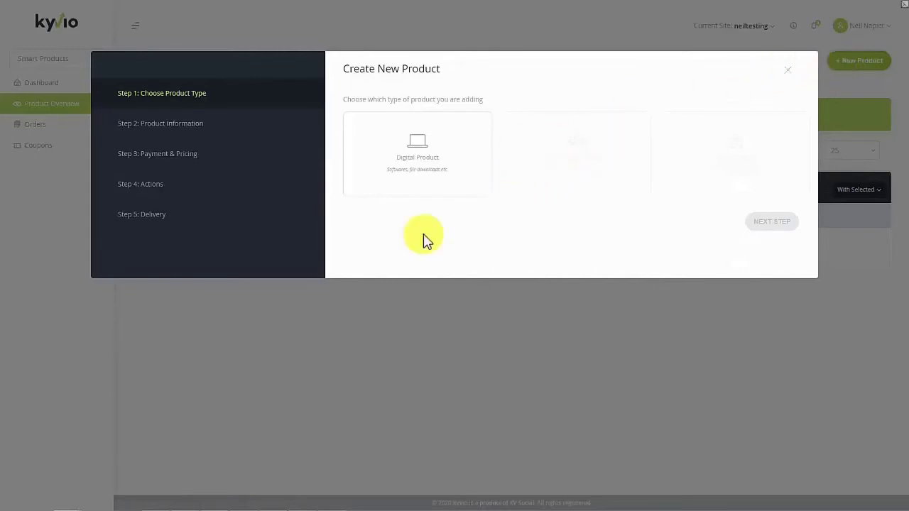
pyautogui.click(457, 190)
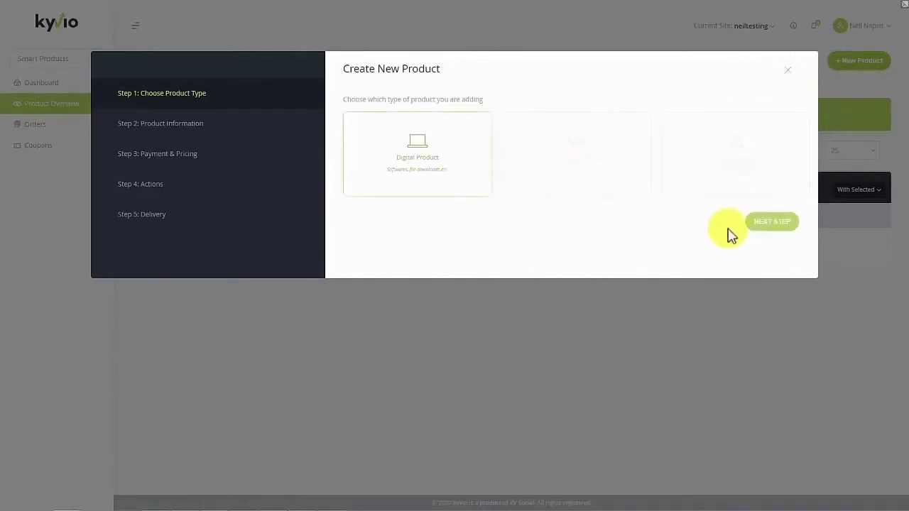
pyautogui.click(768, 222)
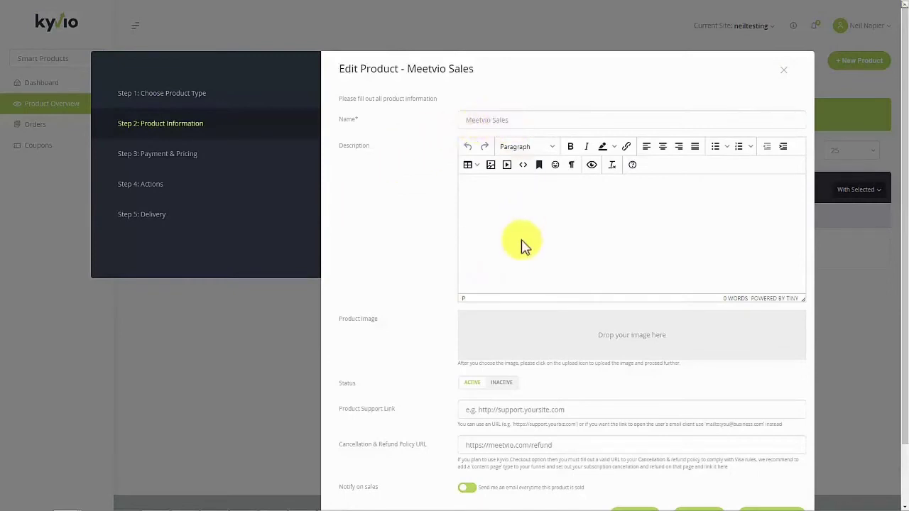
pyautogui.scroll(-1, 522, 255)
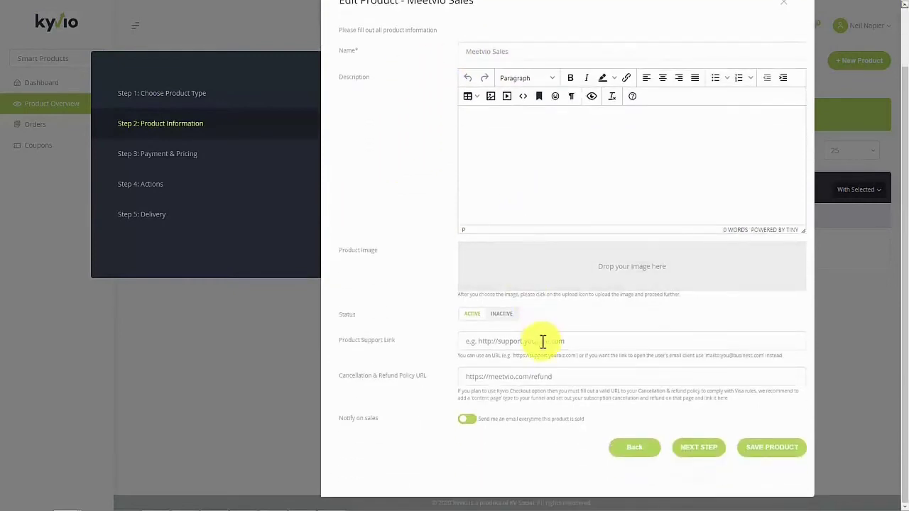
pyautogui.click(543, 341)
pyautogui.click(543, 363)
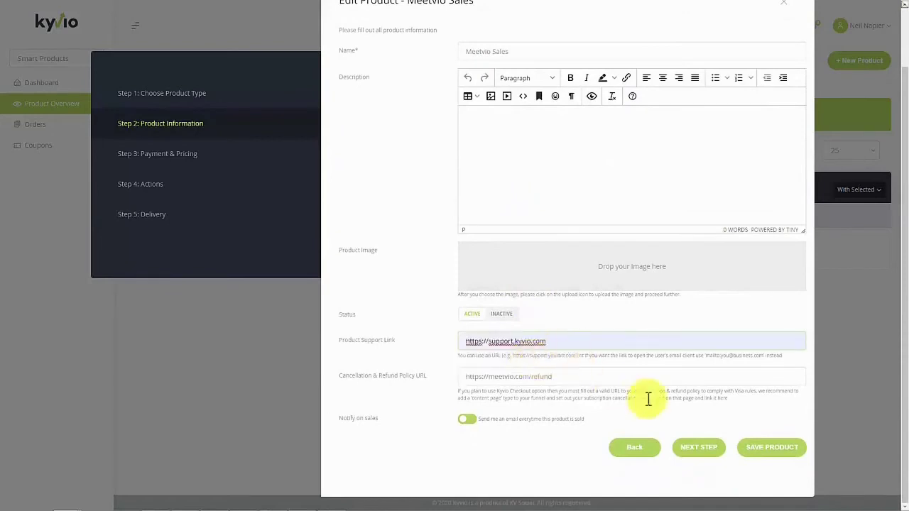
pyautogui.click(685, 447)
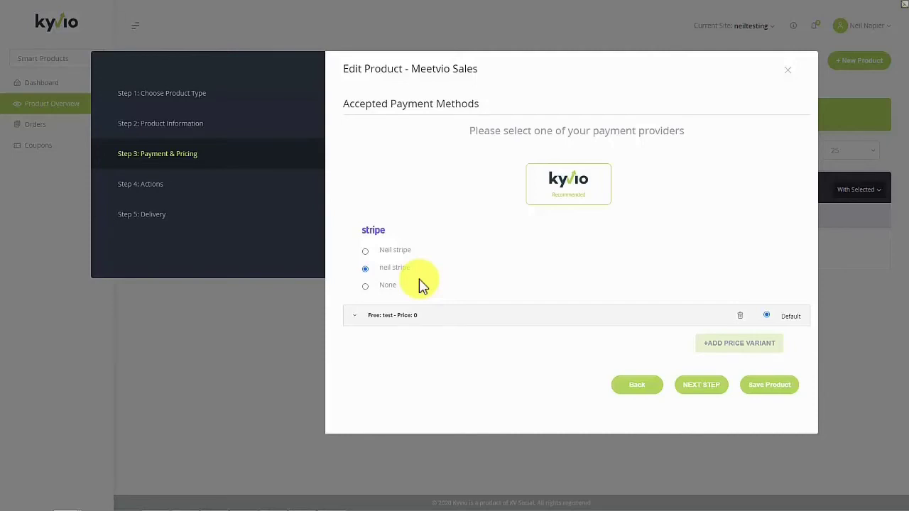
# - Change the test price variant's pricing type to Subscription and set its price to 69
pyautogui.click(382, 325)
pyautogui.scroll(-4, 497, 339)
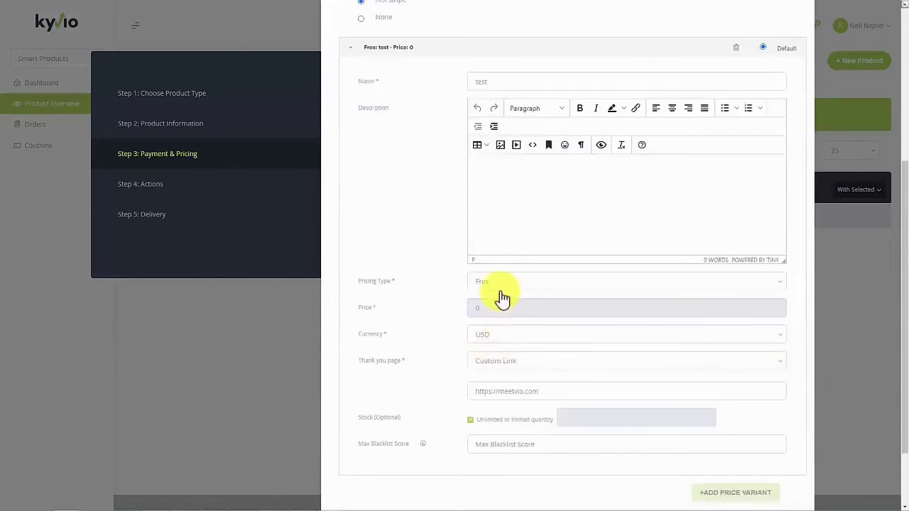
pyautogui.click(501, 287)
pyautogui.click(506, 336)
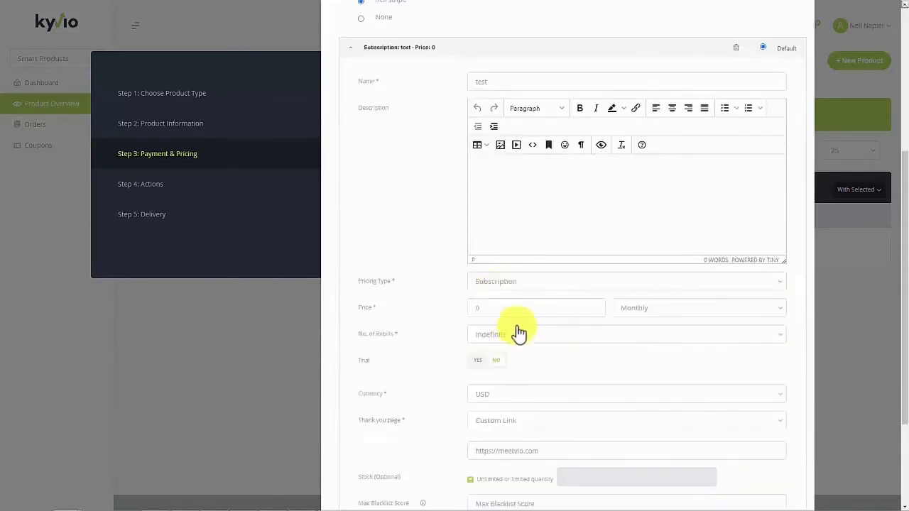
pyautogui.click(485, 311)
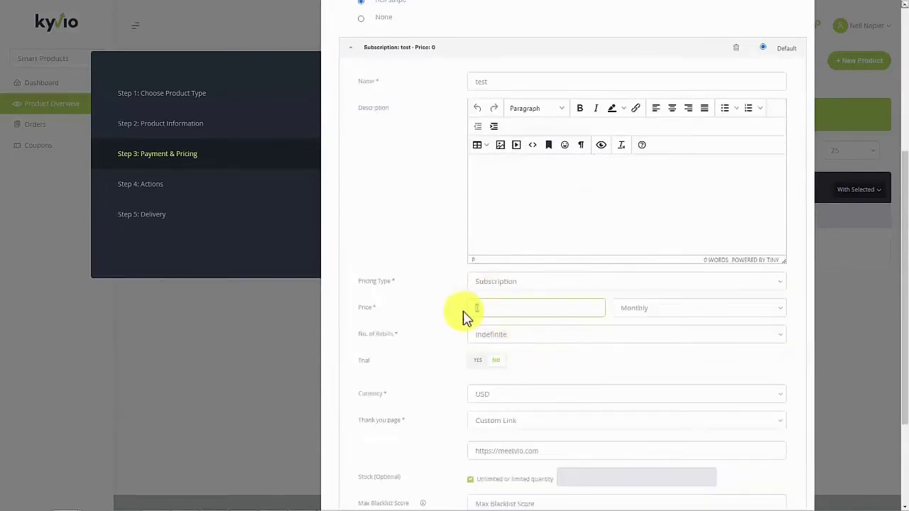
pyautogui.write('69')
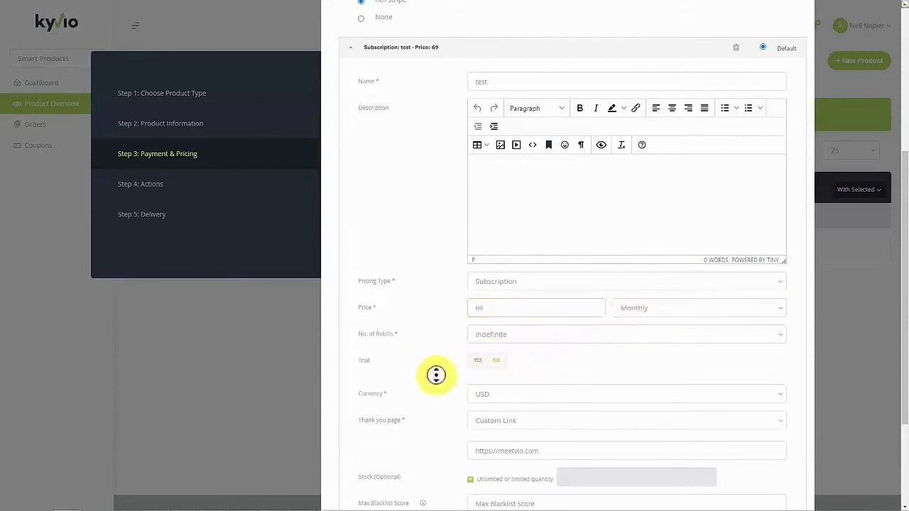
pyautogui.scroll(-1, 455, 397)
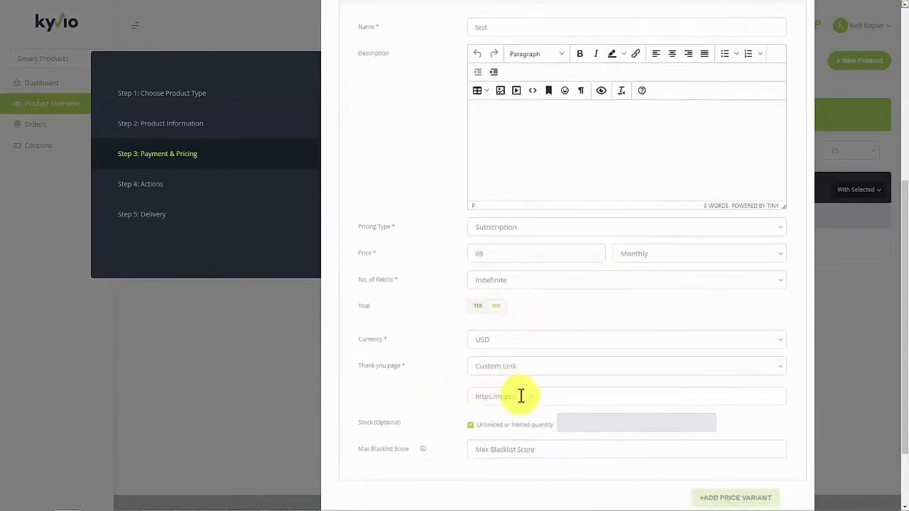
pyautogui.middleClick(460, 383)
pyautogui.click(550, 374)
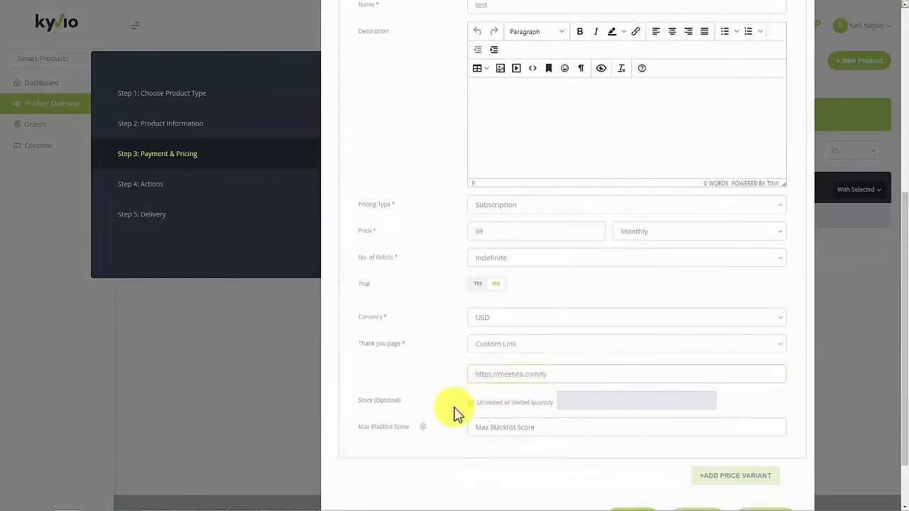
pyautogui.middleClick(464, 466)
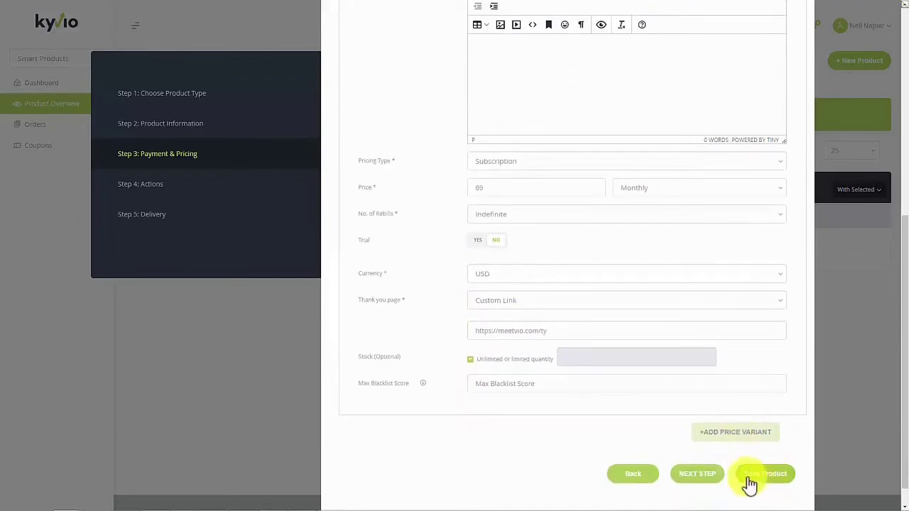
pyautogui.click(719, 482)
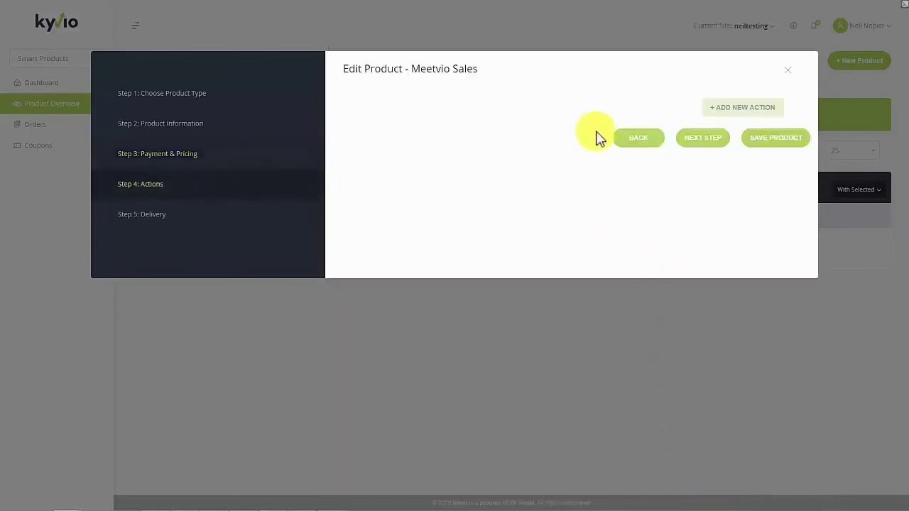
pyautogui.click(696, 139)
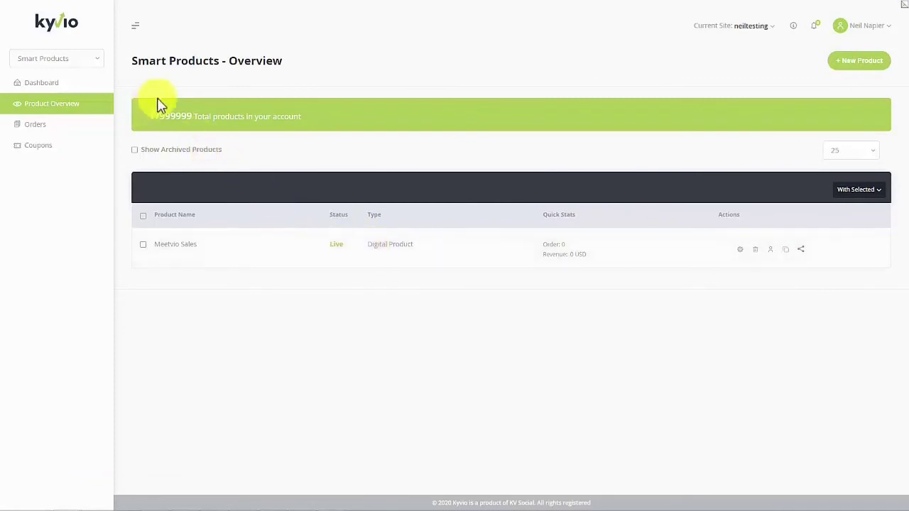
# - Start a new funnel of the Import Funnel type in Smart Funnels and add two page entries to it
pyautogui.click(84, 60)
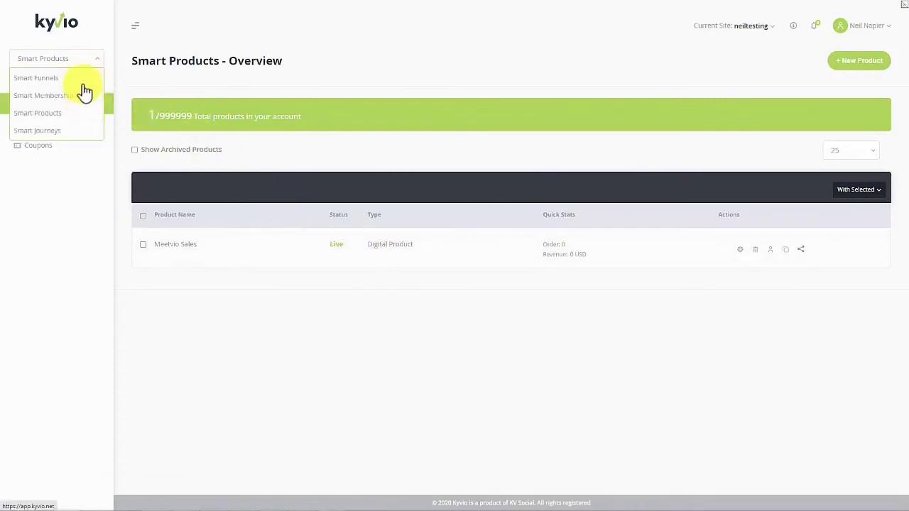
pyautogui.click(82, 79)
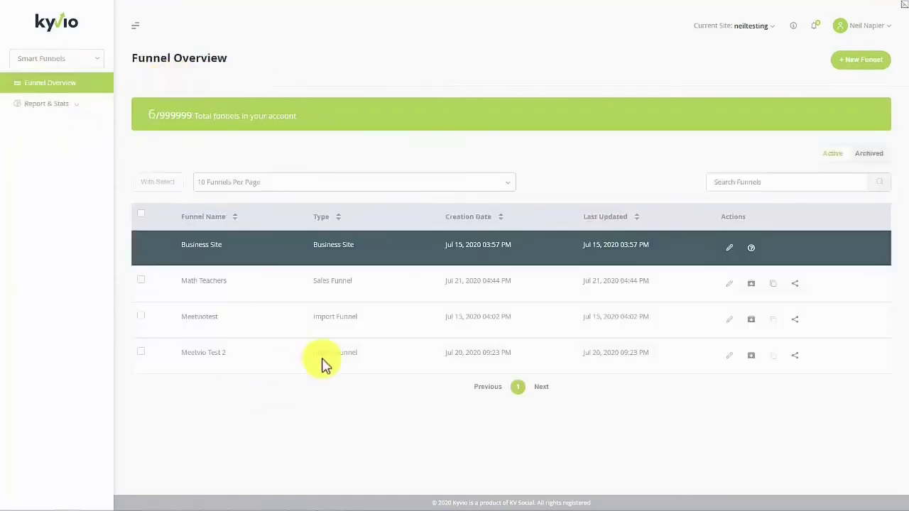
pyautogui.click(859, 60)
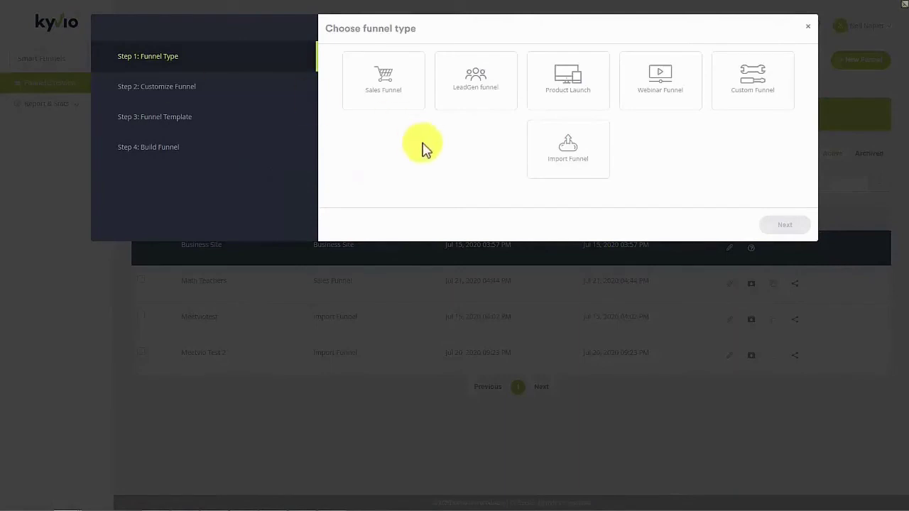
pyautogui.click(571, 162)
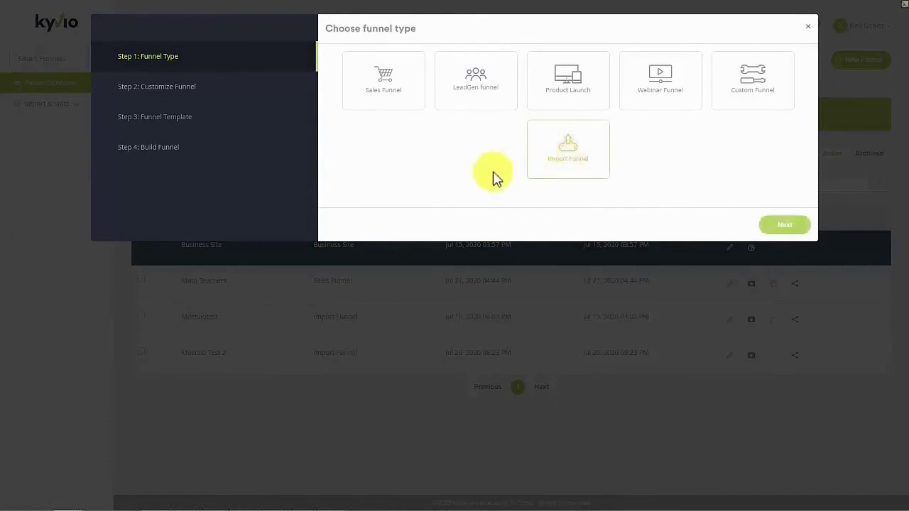
pyautogui.click(777, 226)
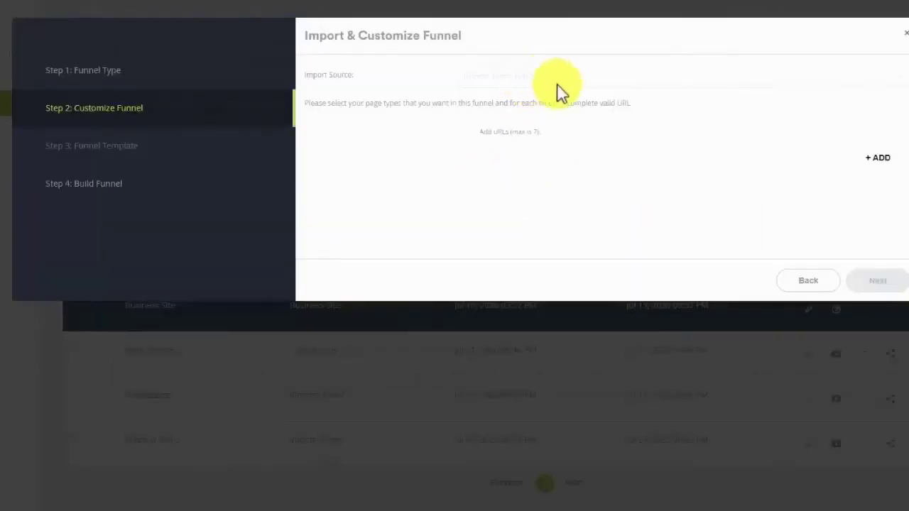
pyautogui.click(877, 158)
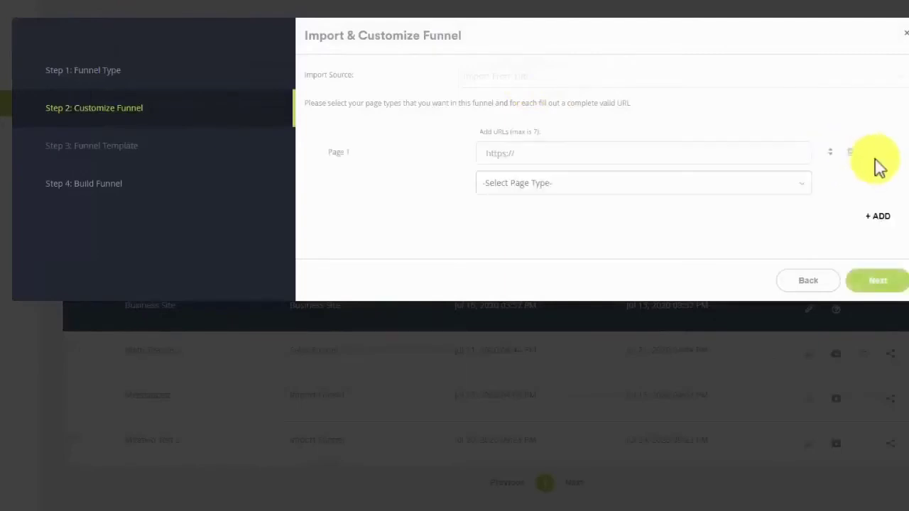
pyautogui.click(873, 215)
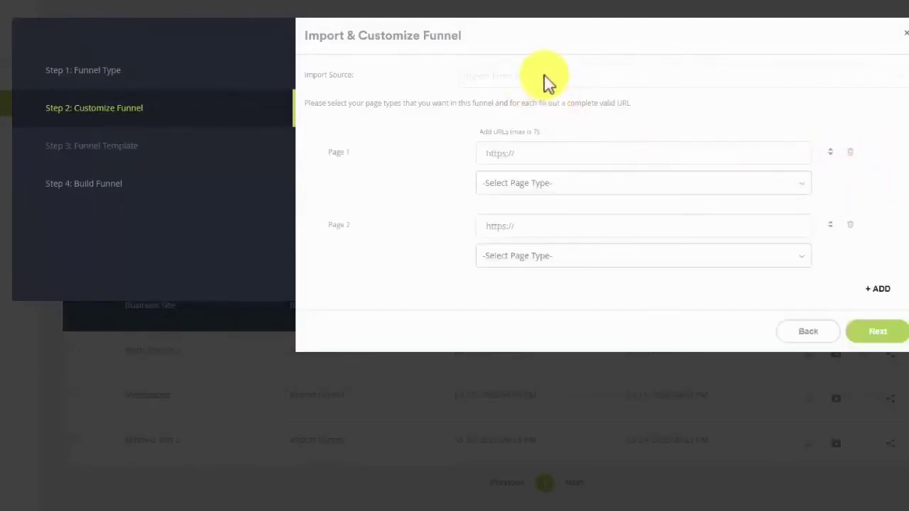
pyautogui.click(540, 154)
pyautogui.write('https://www.hitc.com/en-gb/2020/06/24/tony-robbins-comeback-challenge/')
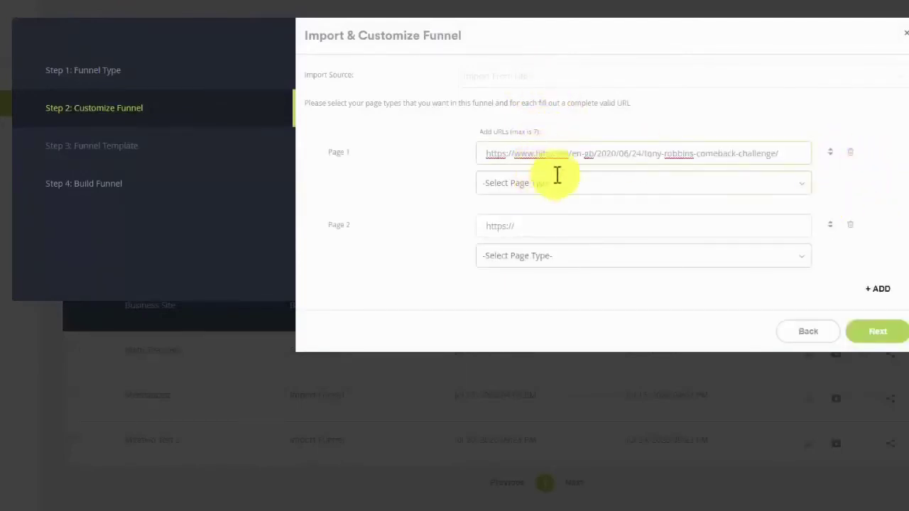
pyautogui.hotkey('ctrl', 'a')
pyautogui.press('BackSpace')
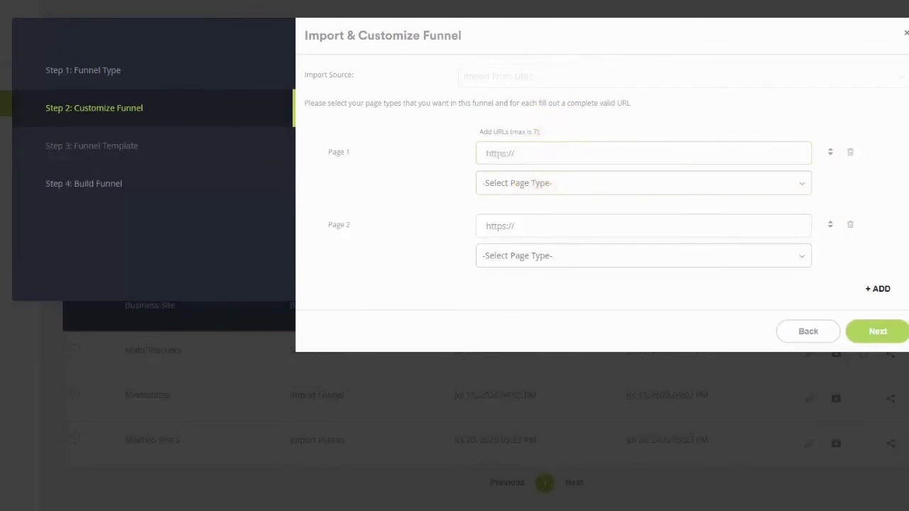
pyautogui.write('https://makemycomeback.com/comeback')
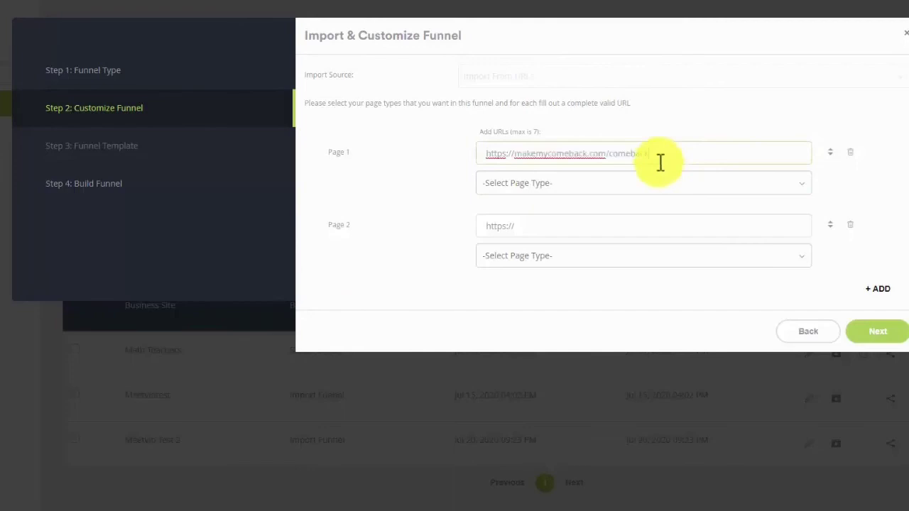
pyautogui.click(575, 199)
pyautogui.click(572, 211)
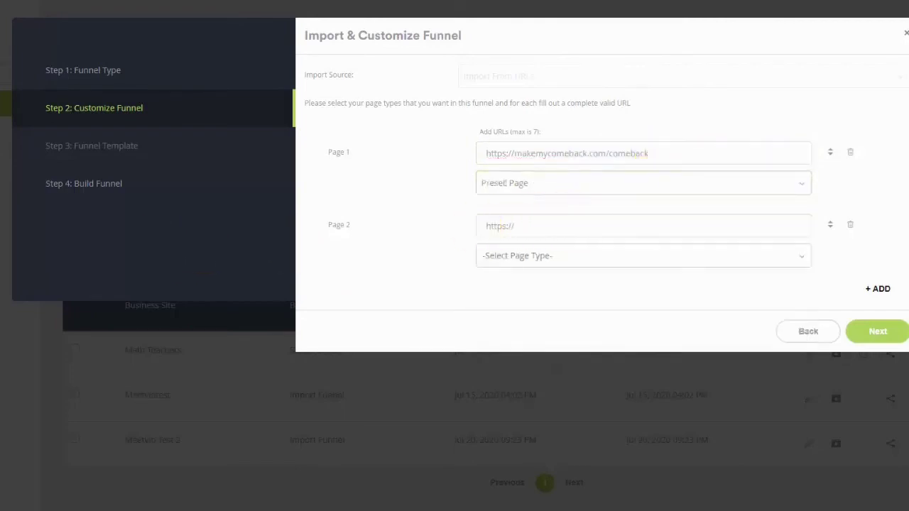
pyautogui.click(524, 234)
pyautogui.write('https://makemycomeback.com/welcome-vip')
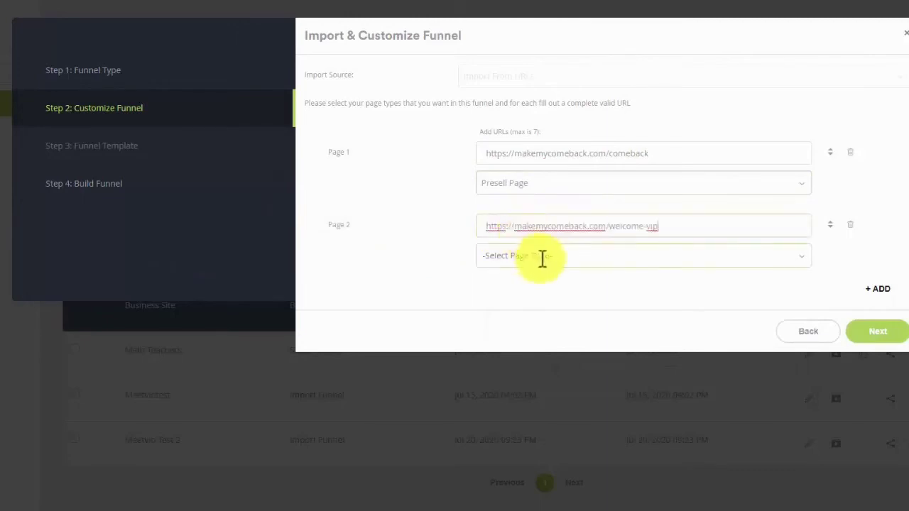
pyautogui.click(542, 257)
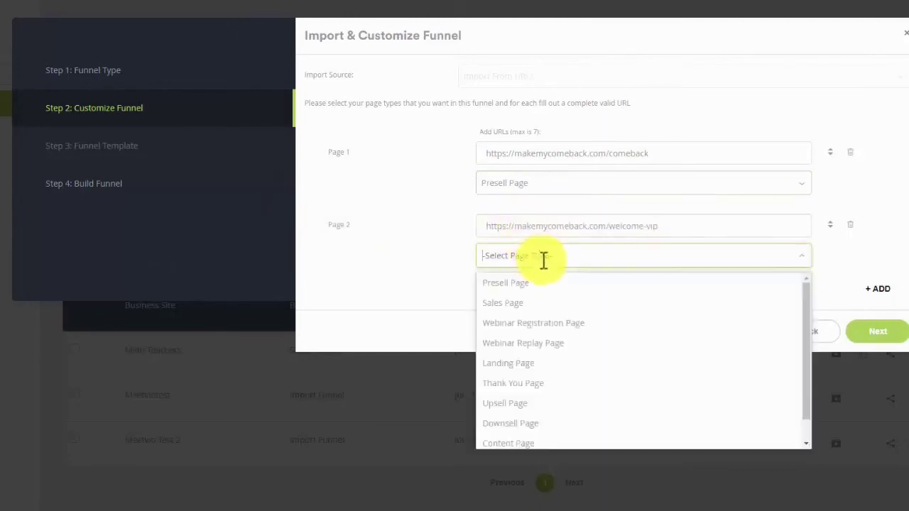
pyautogui.click(559, 382)
pyautogui.click(863, 336)
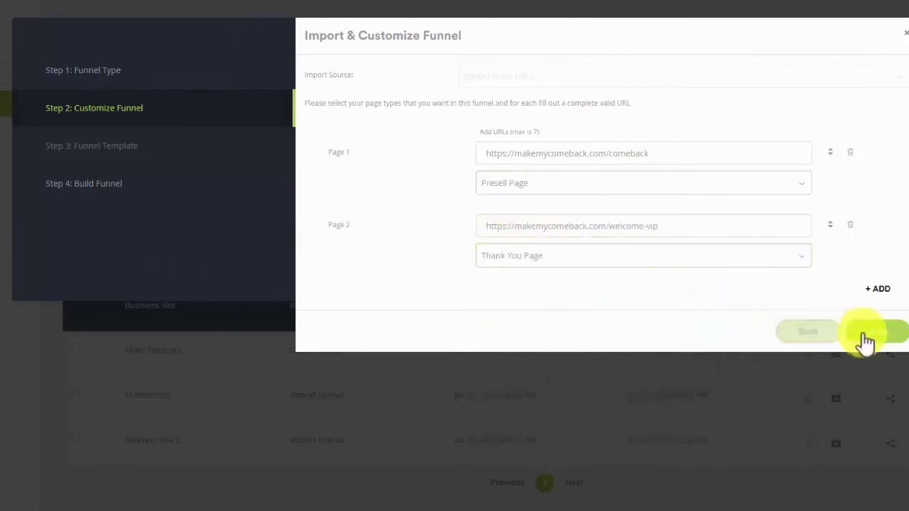
# - Name the imported funnel Tony Robbinss Comeback Funnel
pyautogui.click(488, 84)
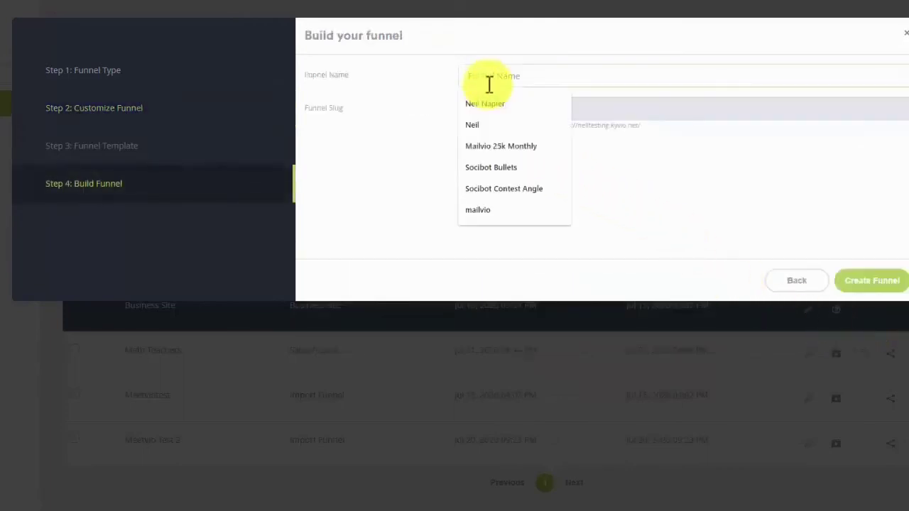
pyautogui.write('Tony')
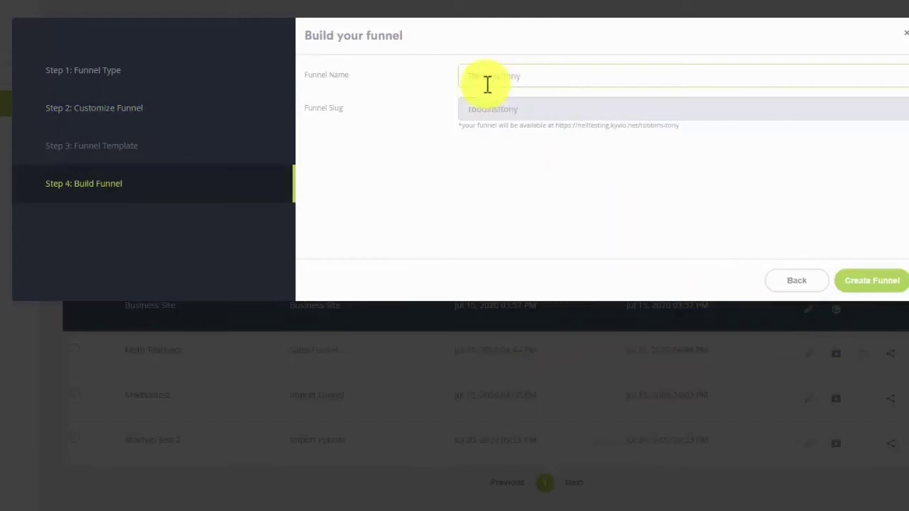
pyautogui.press('BackSpace')
pyautogui.write('Robbins Comeback Funnel')
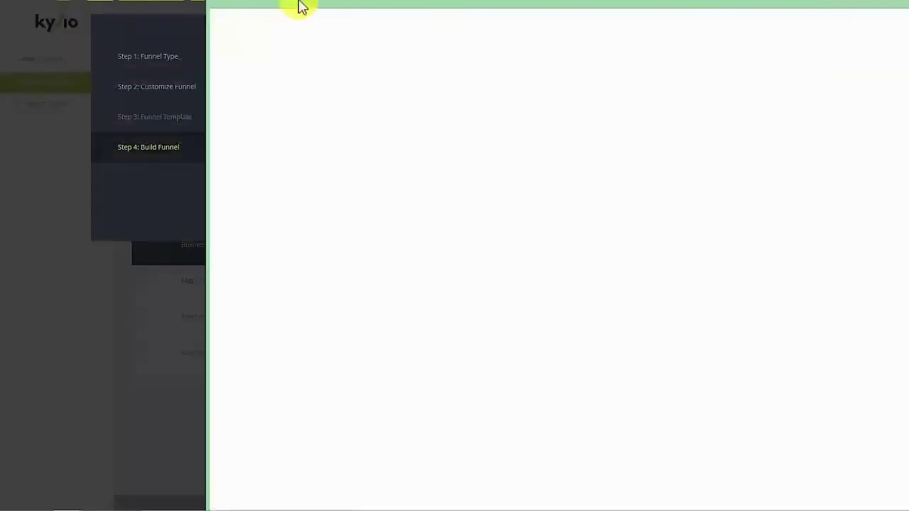
# - Examine the layout and content of the original comeback page and the welcome-vip page on makemycomeback.com
pyautogui.scroll(-15, 440, 205)
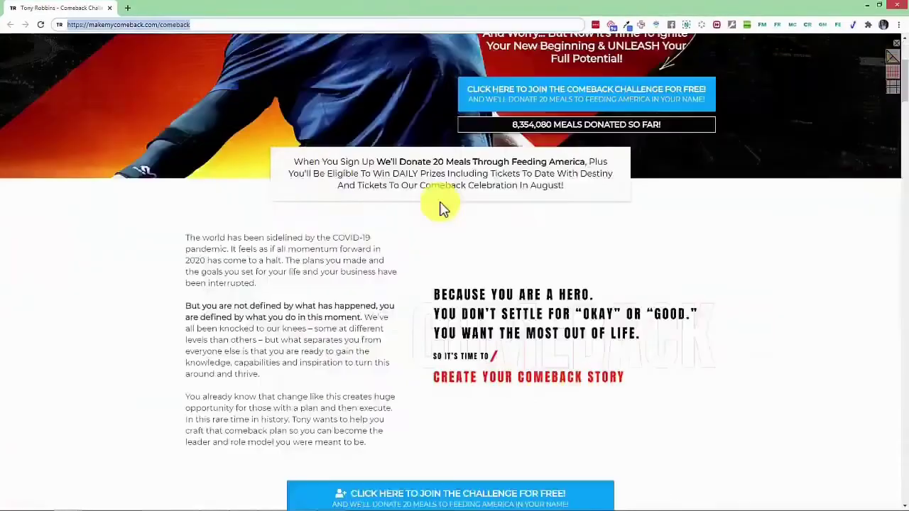
pyautogui.scroll(15, 420, 239)
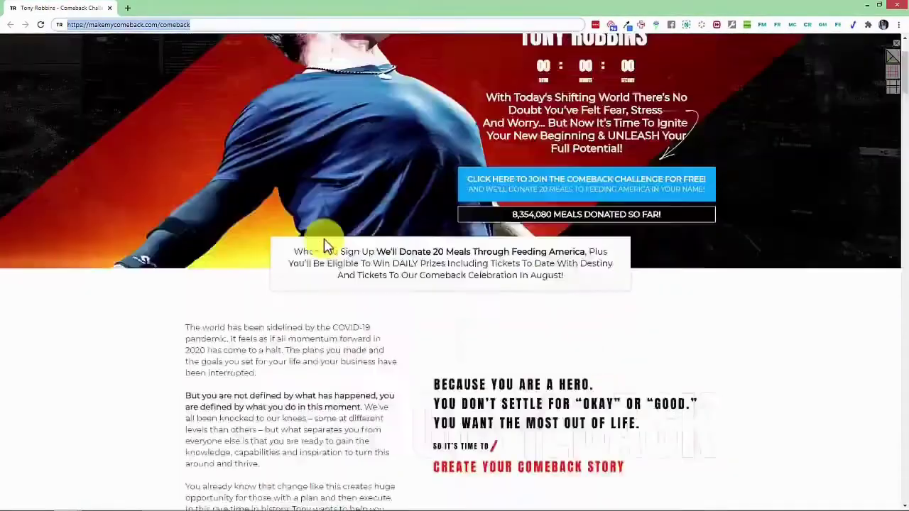
pyautogui.moveTo(0, 18); pyautogui.dragTo(264, 66)
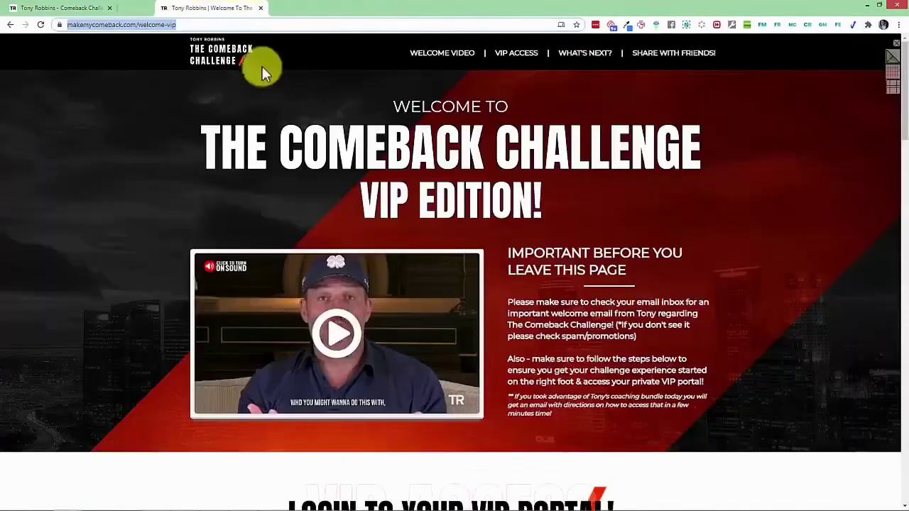
pyautogui.scroll(-15, 348, 223)
pyautogui.scroll(20, 353, 235)
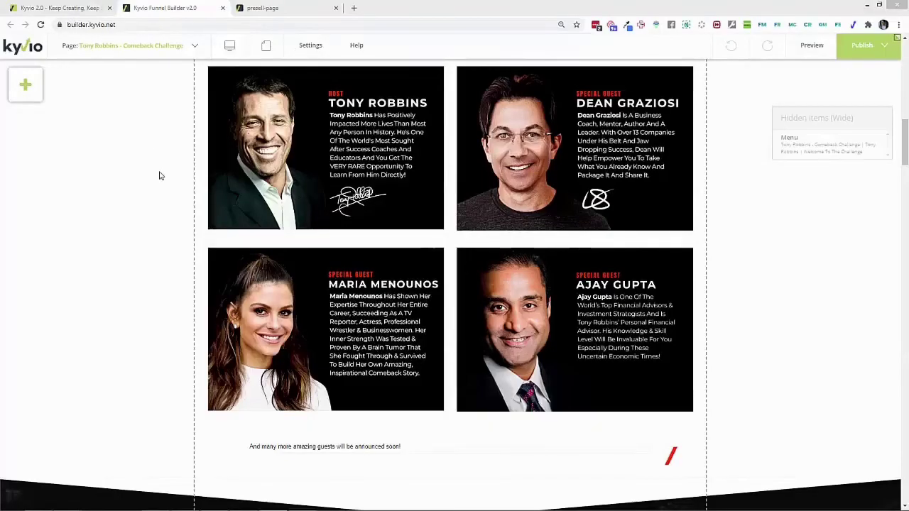
# - Review the imported comeback presell page in the funnel builder, checking its sections, images and texts against the original
pyautogui.scroll(-9, 217, 210)
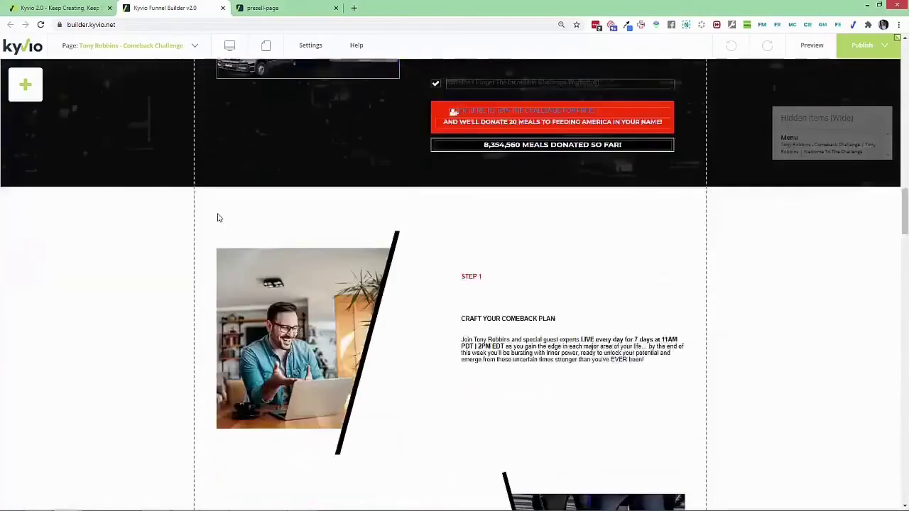
pyautogui.scroll(-10, 217, 217)
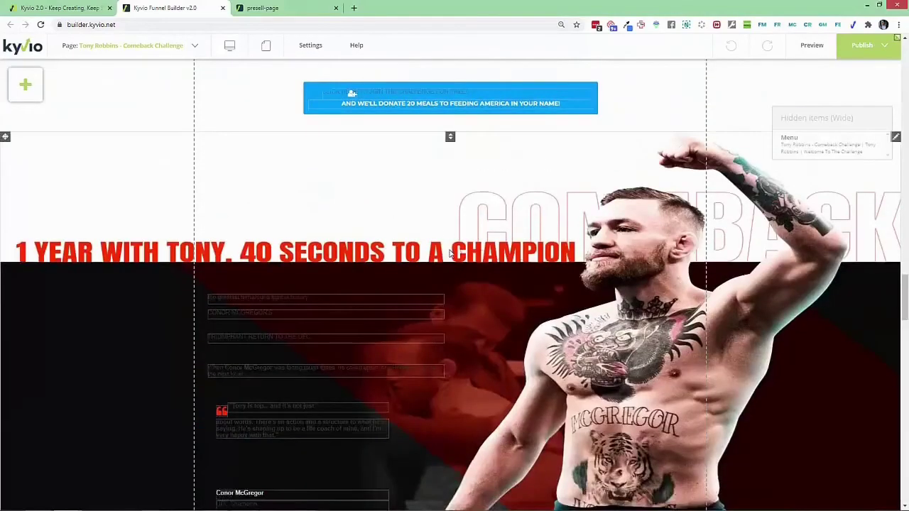
pyautogui.scroll(-10, 449, 254)
pyautogui.scroll(12, 449, 255)
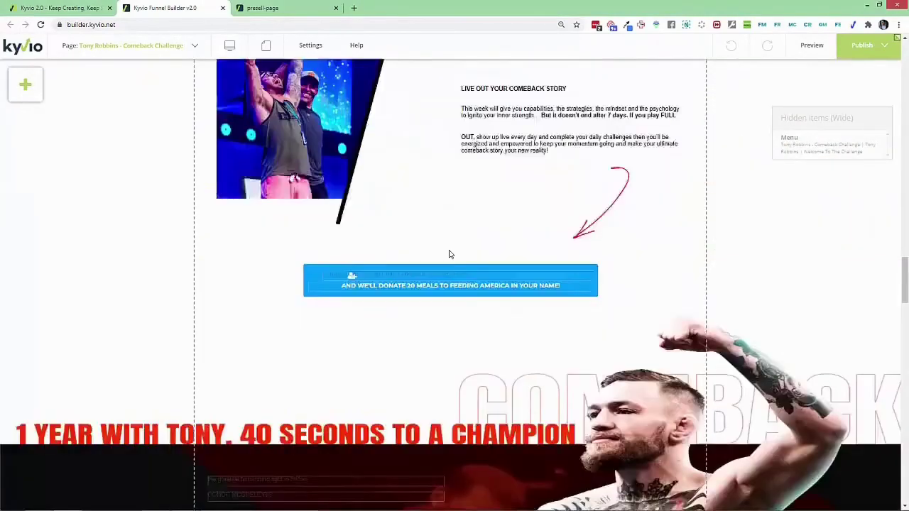
pyautogui.scroll(20, 449, 254)
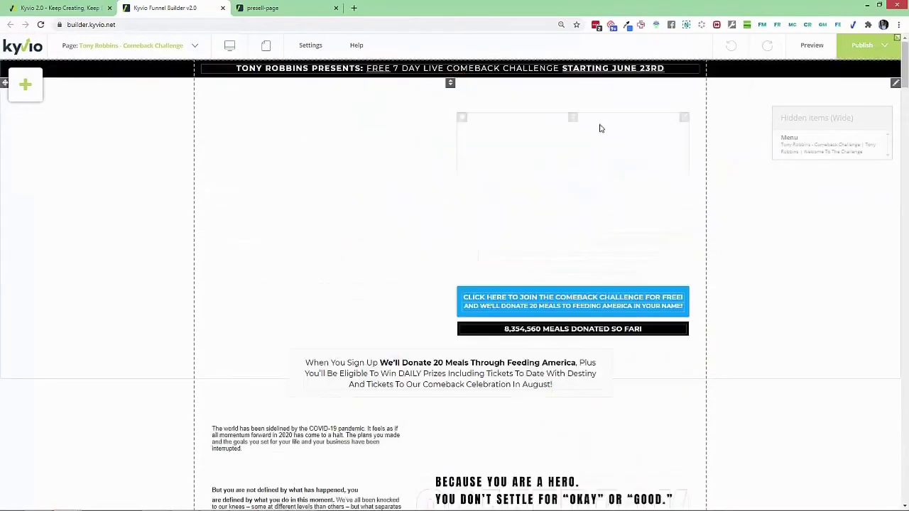
# - Set the background colour of the imported page's hero section to black (000000) and apply it
pyautogui.click(894, 84)
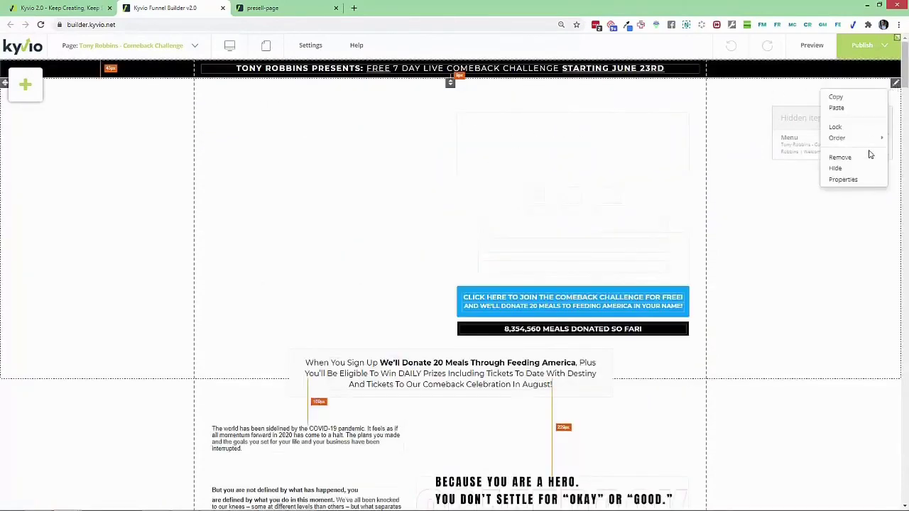
pyautogui.click(833, 181)
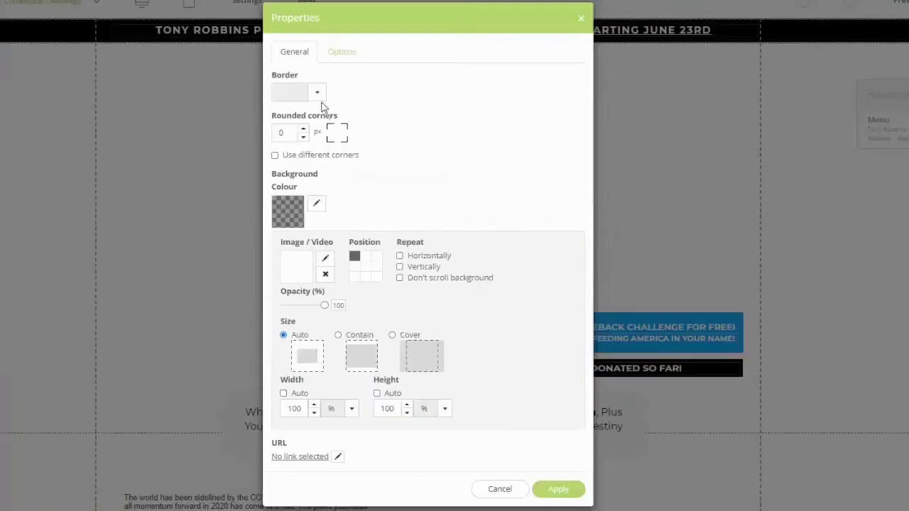
pyautogui.click(287, 211)
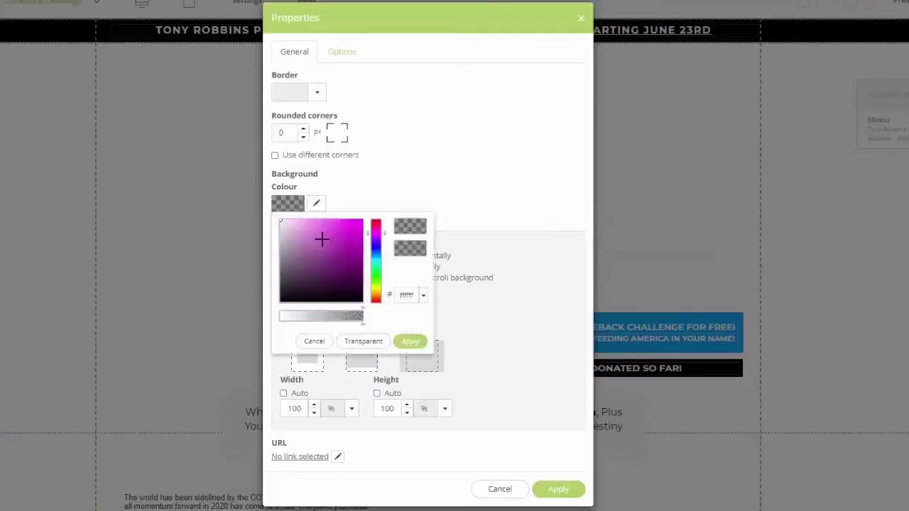
pyautogui.moveTo(330, 259); pyautogui.dragTo(362, 301)
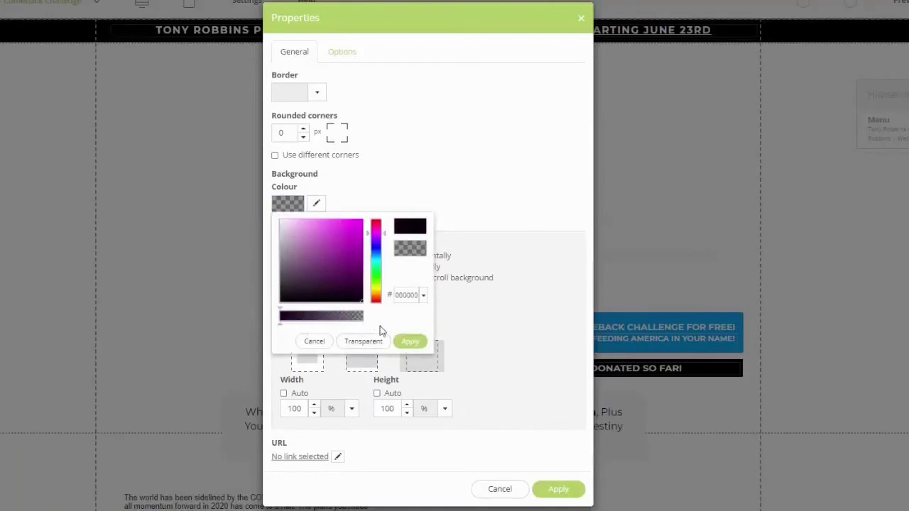
pyautogui.click(415, 342)
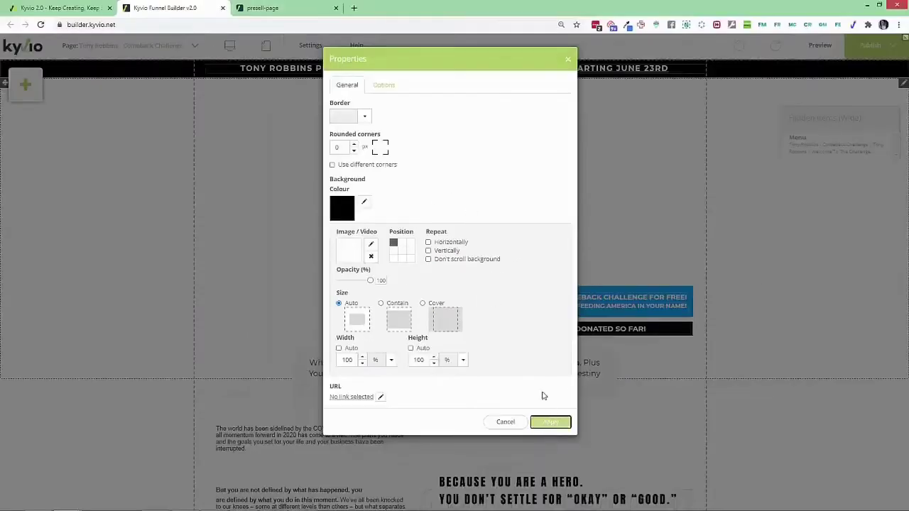
pyautogui.click(558, 489)
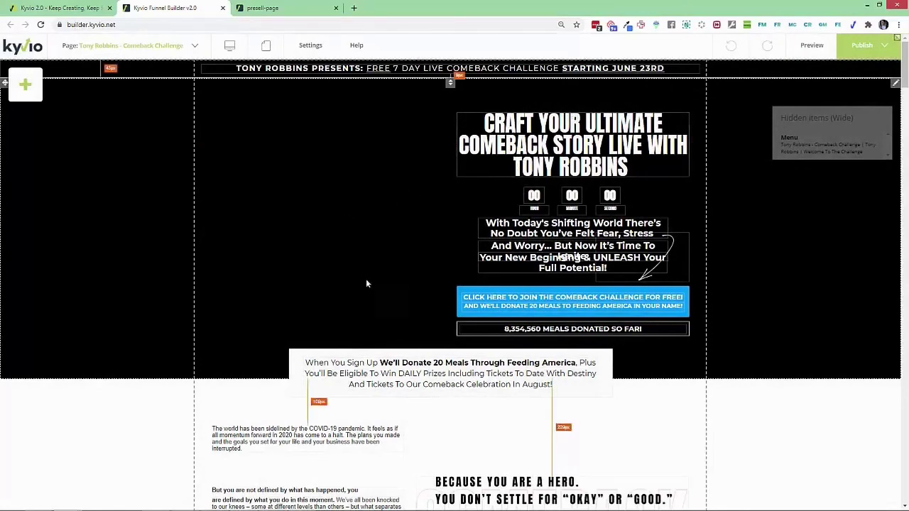
# - Apply the Normal block style to the whole "are defined by what you do in this moment" paragraph and finish editing it
pyautogui.scroll(-4, 376, 298)
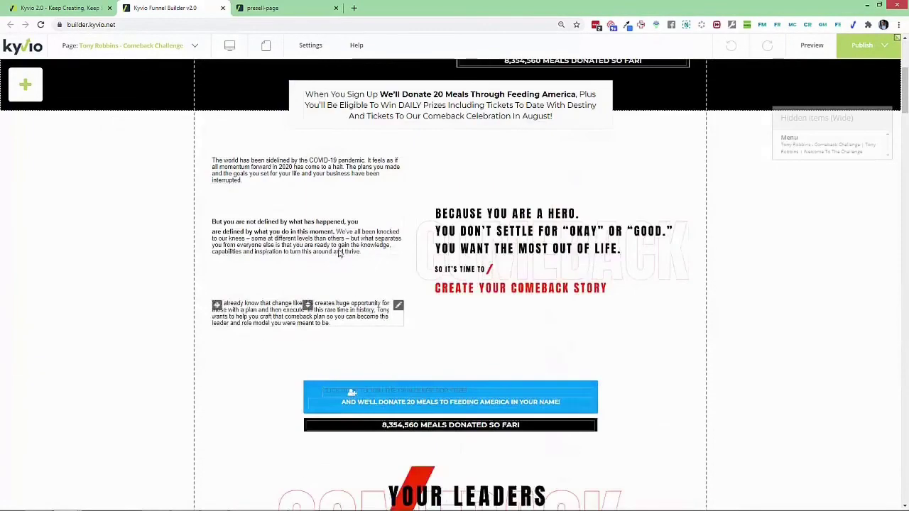
pyautogui.click(337, 250)
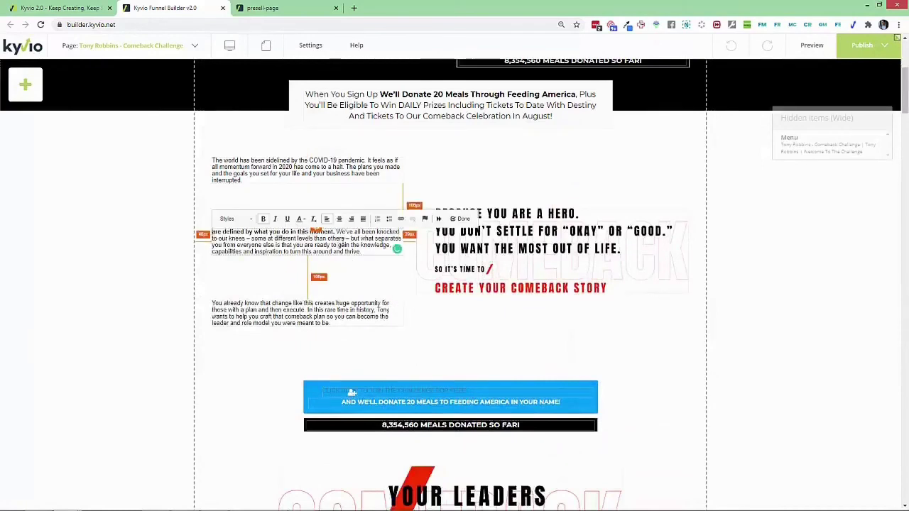
pyautogui.tripleClick(267, 231)
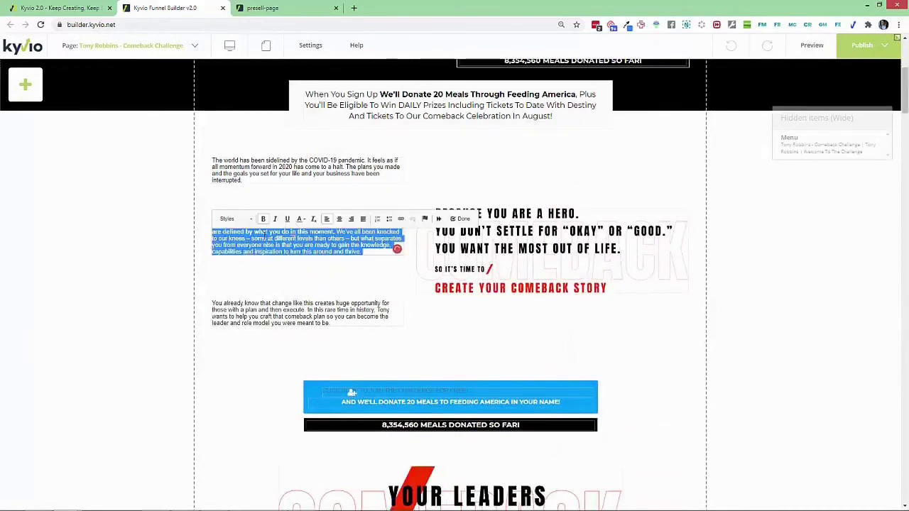
pyautogui.click(234, 219)
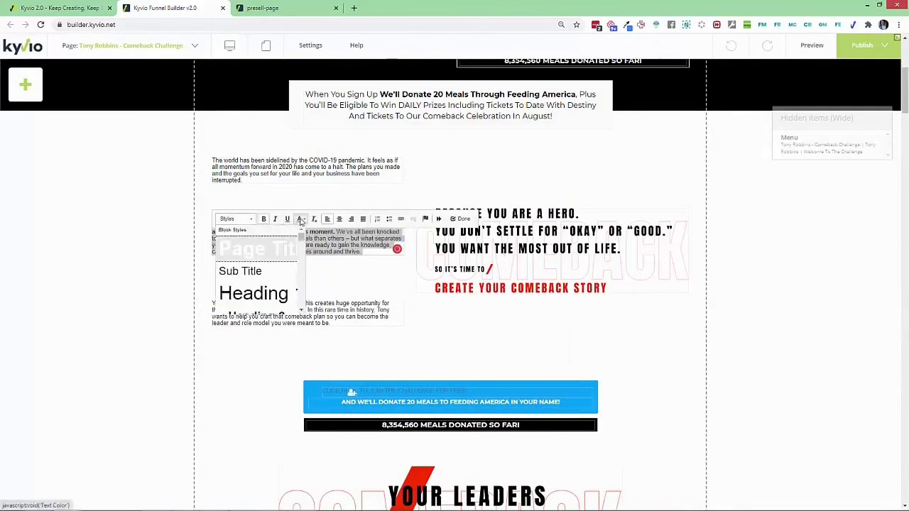
pyautogui.scroll(-3, 298, 277)
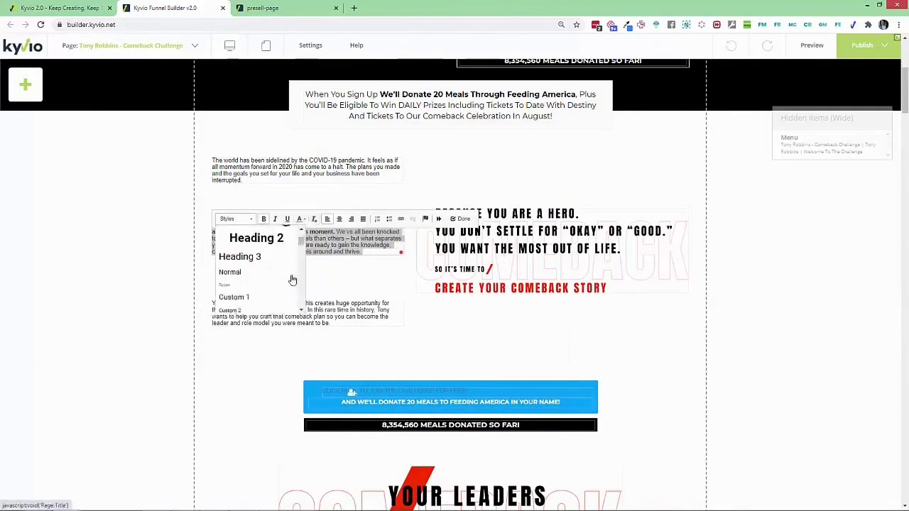
pyautogui.click(281, 273)
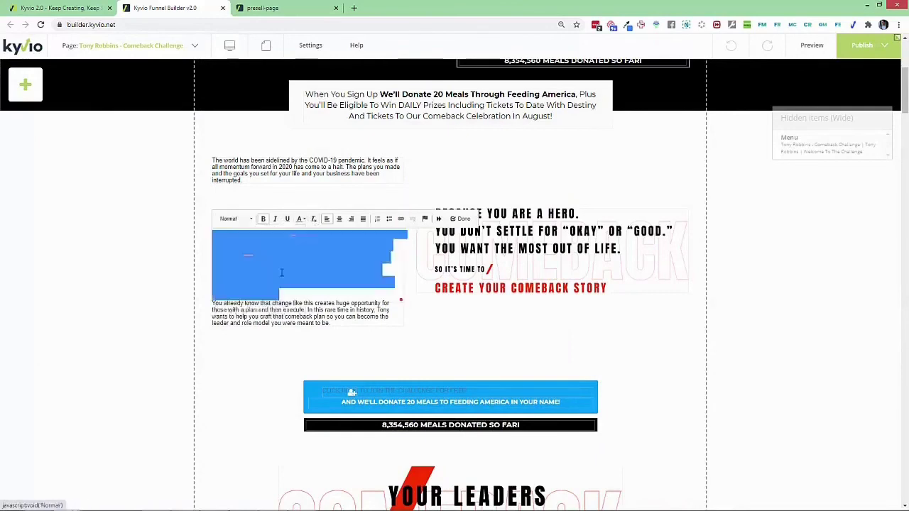
pyautogui.click(189, 272)
# - Widen the restyled paragraph's text box slightly and return to the imported funnel's page list in Smart Funnels
pyautogui.click(282, 263)
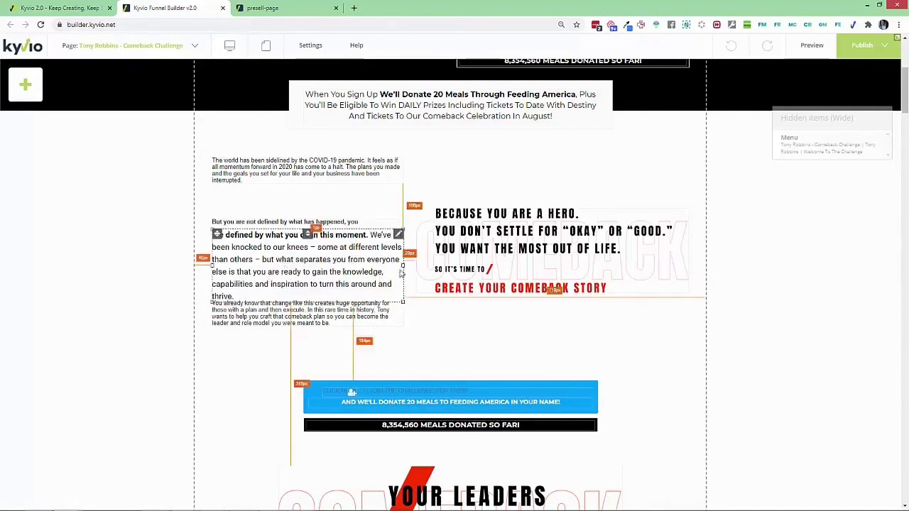
pyautogui.moveTo(402, 264); pyautogui.dragTo(412, 267)
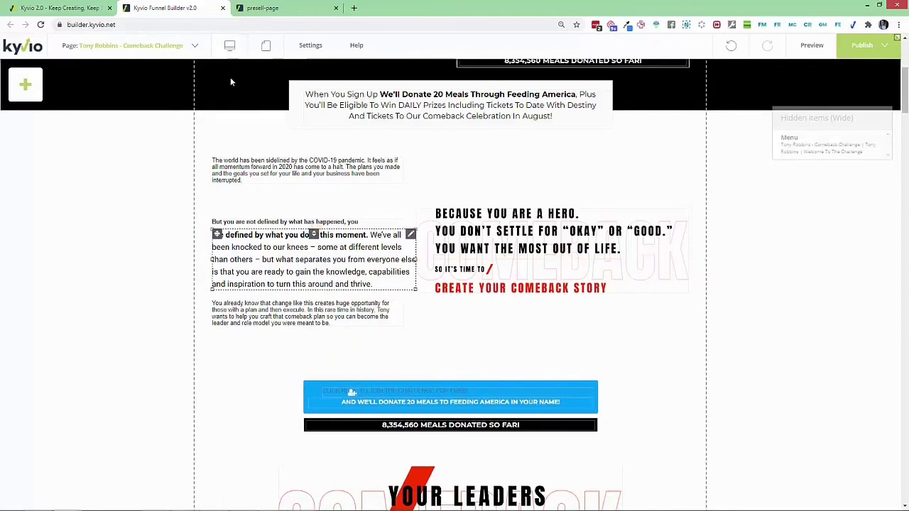
pyautogui.click(62, 9)
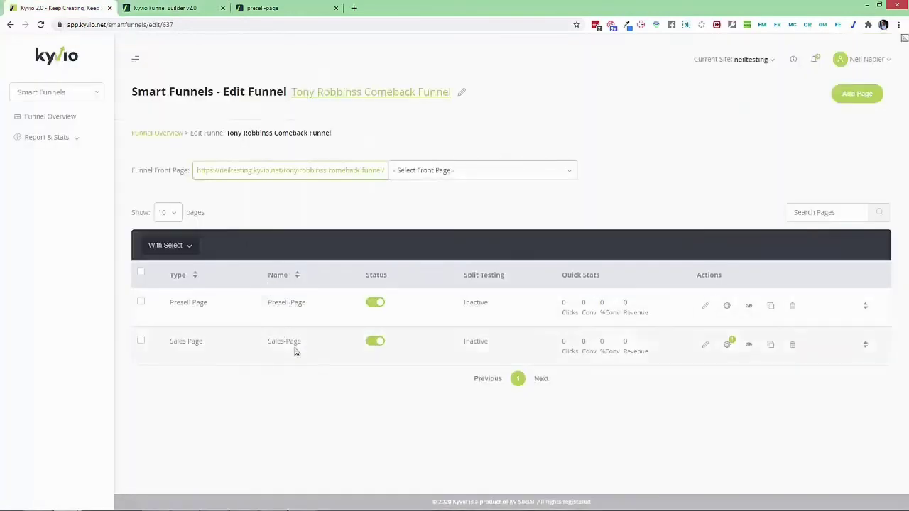